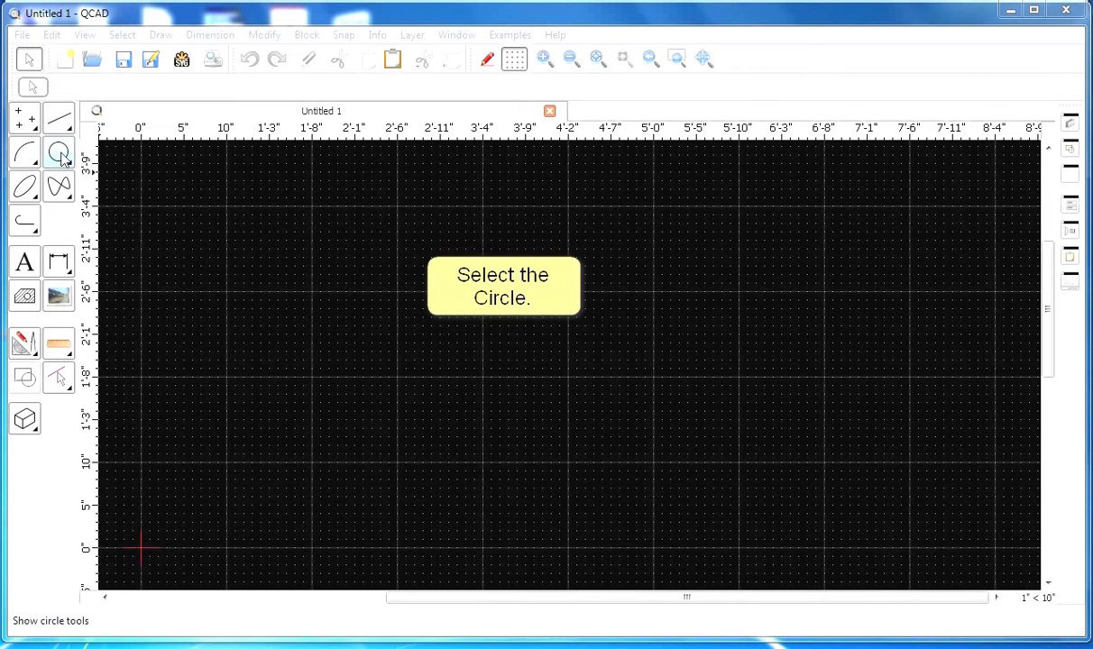
# Step: Show the circle tools sub-panel beside the blank Untitled 1 drawing
pyautogui.click(60, 155)
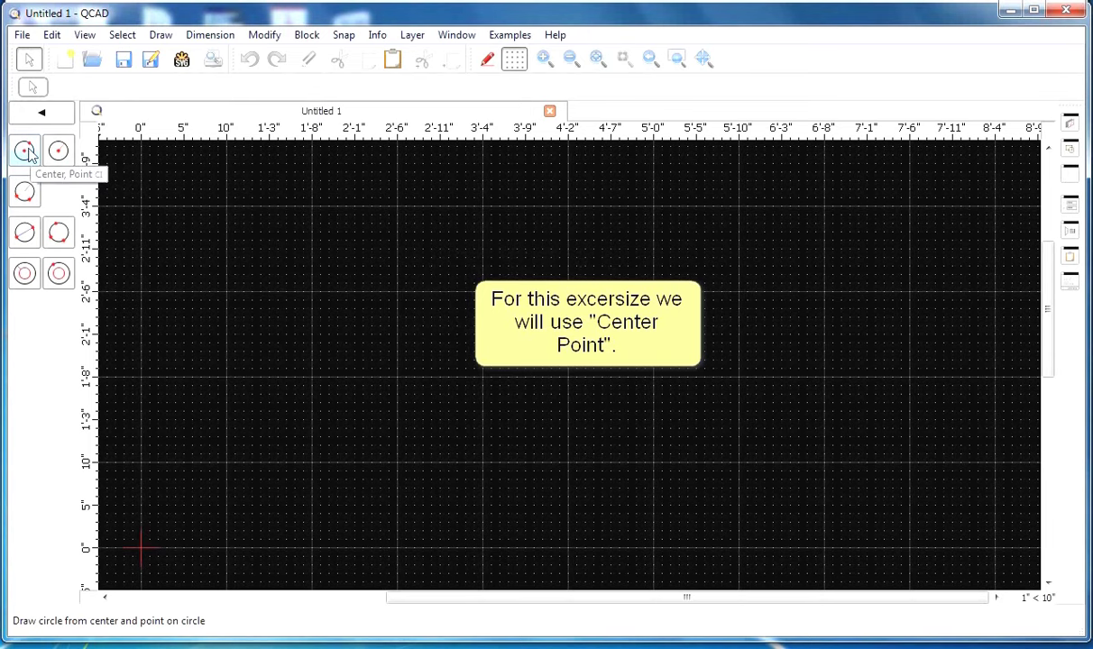
# Step: Activate the 'Center, Point' circle tool
pyautogui.click(25, 151)
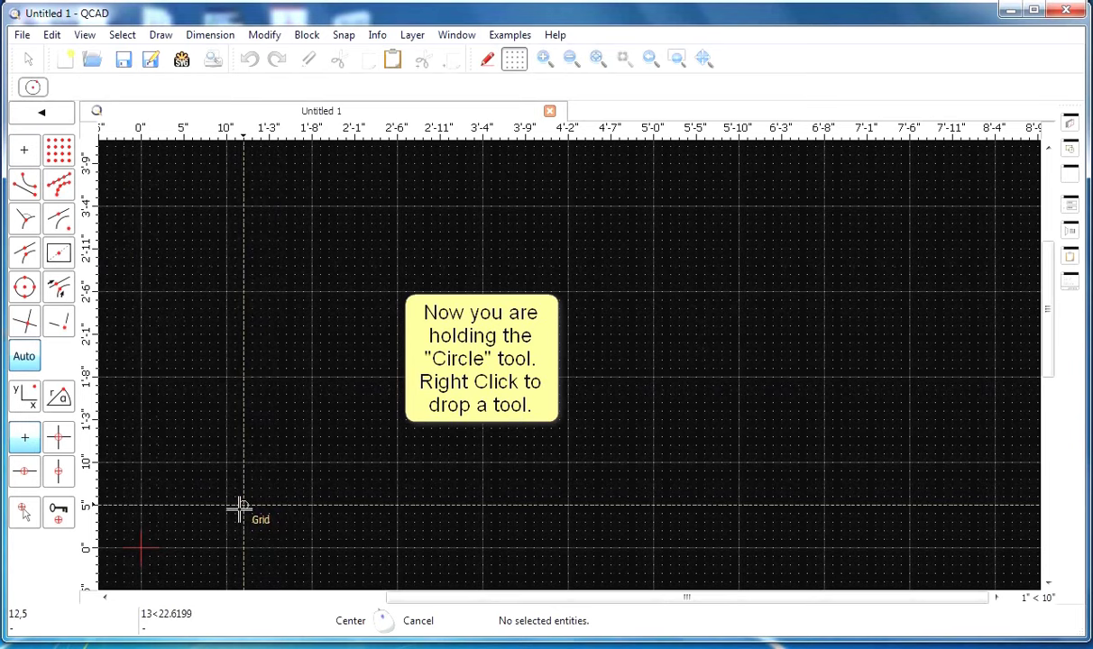
pyautogui.scroll(-2, 239, 508)
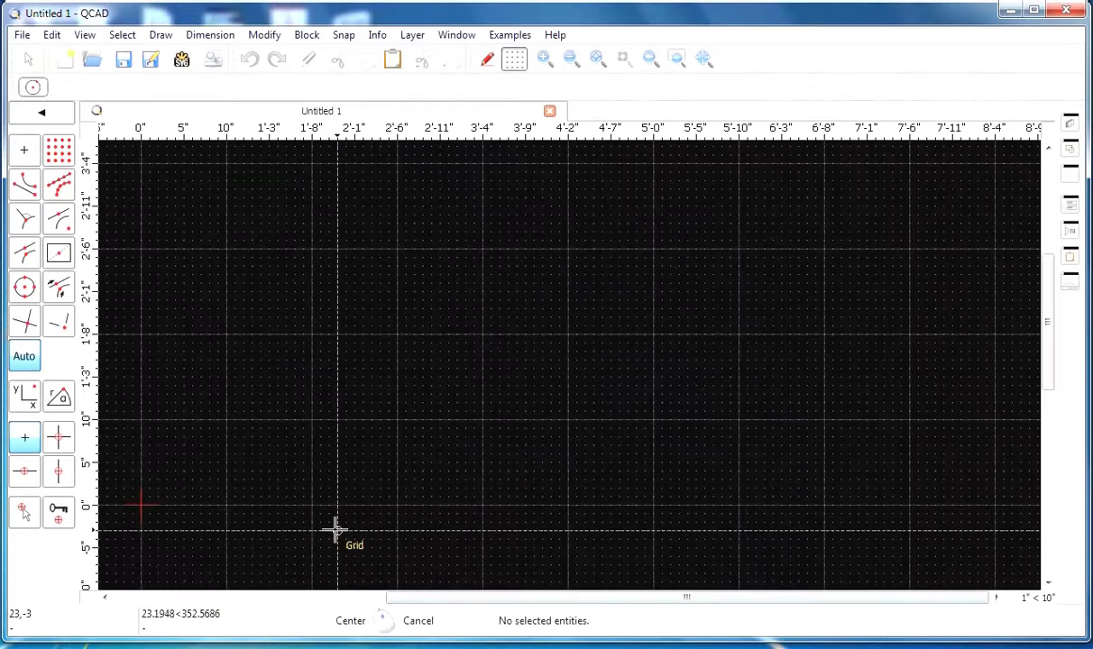
# Step: Draw small, medium and large circles left to right, then end the circle command
pyautogui.click(242, 469)
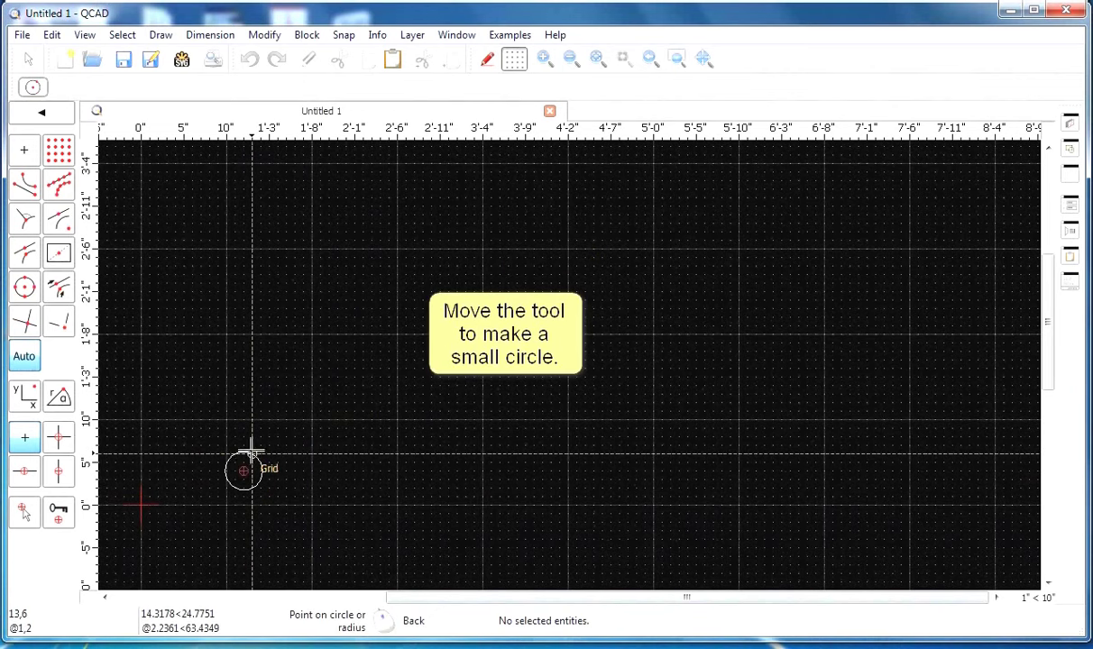
pyautogui.click(259, 442)
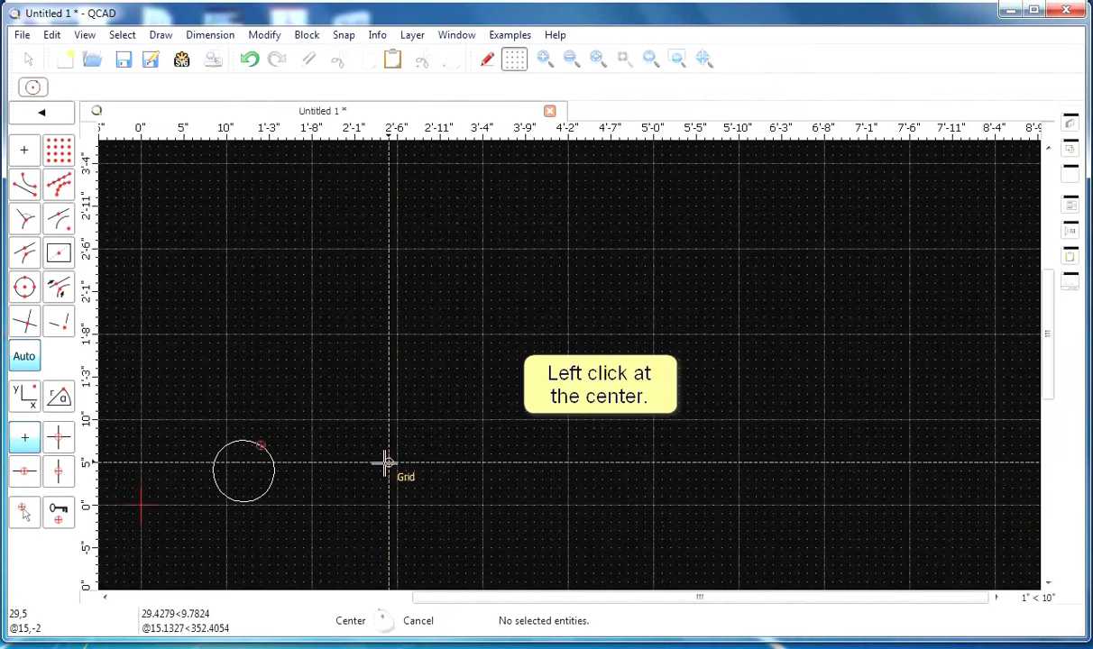
pyautogui.click(385, 464)
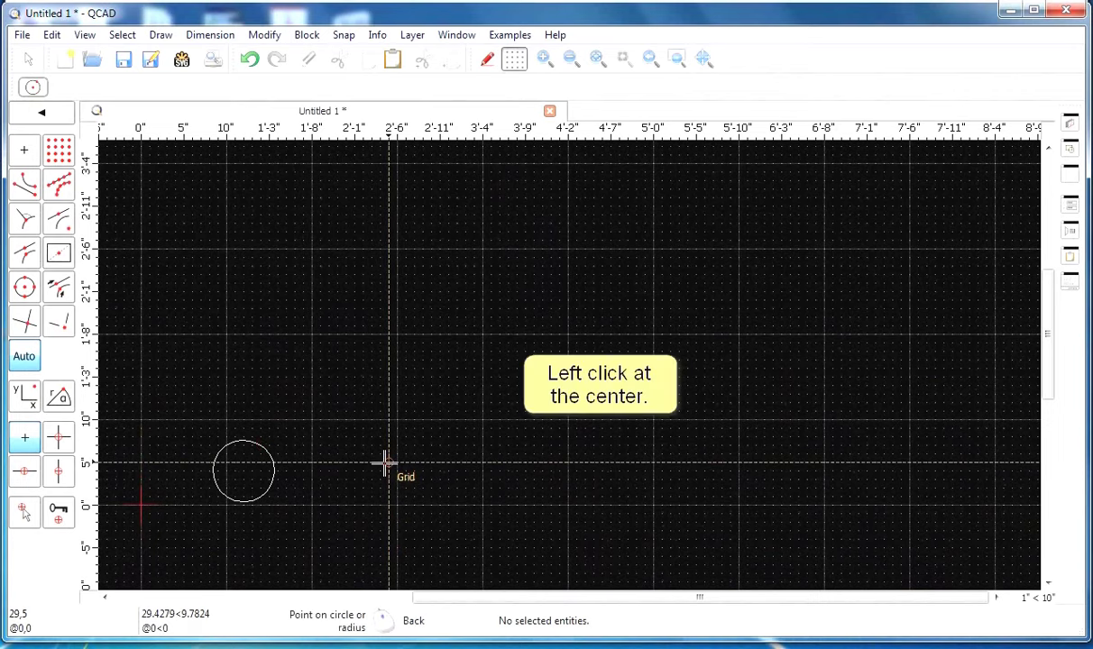
pyautogui.click(427, 413)
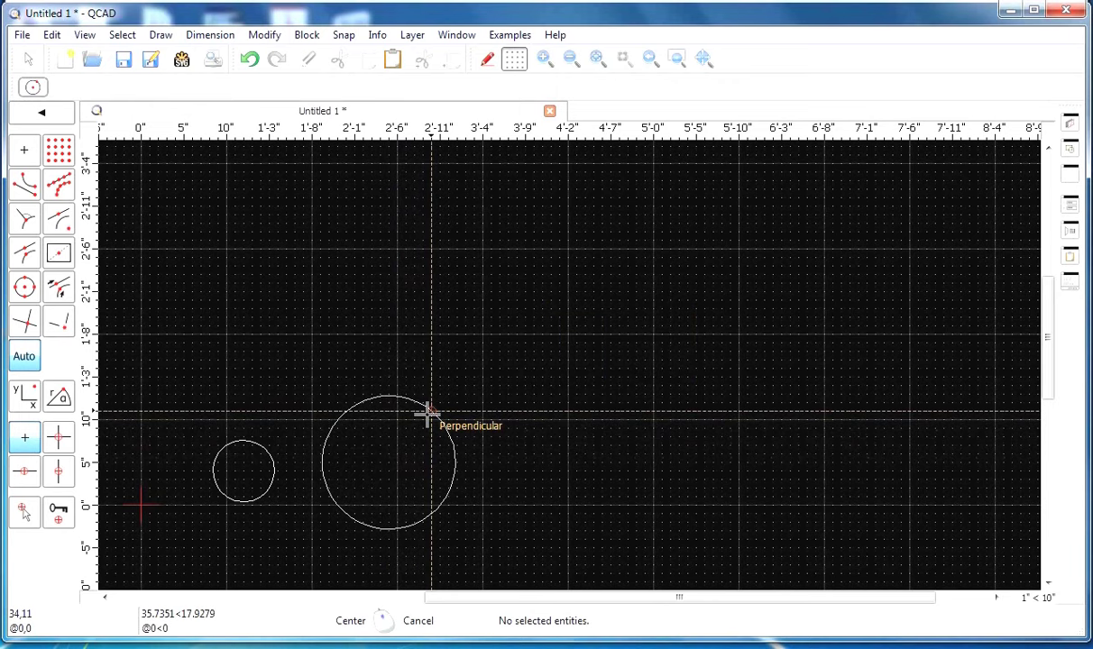
pyautogui.click(592, 477)
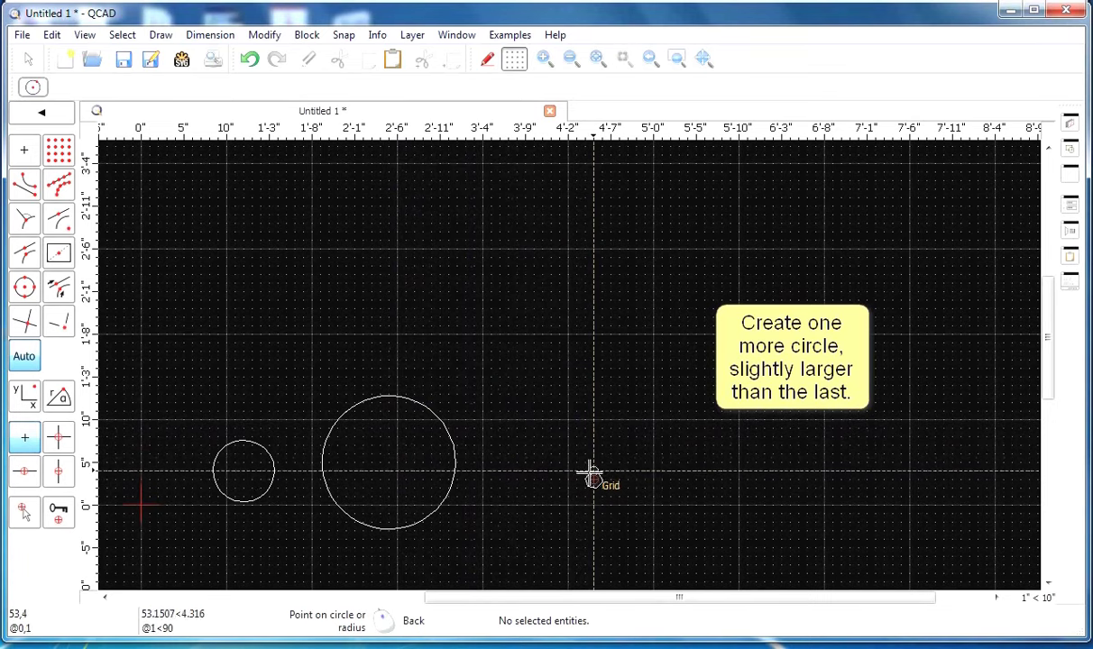
pyautogui.click(593, 377)
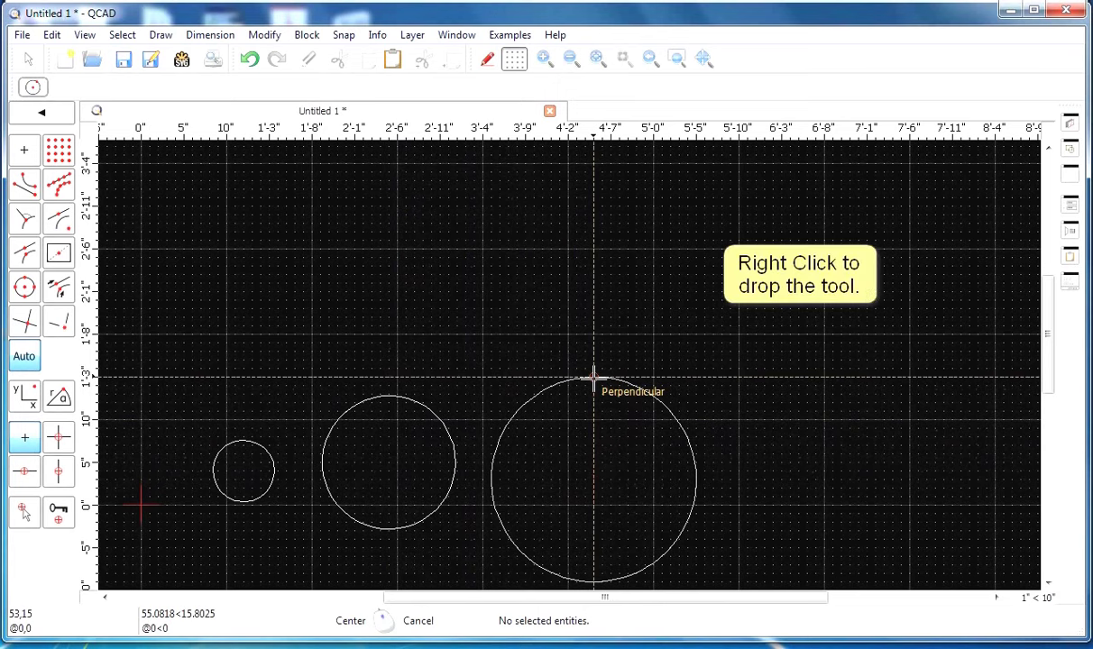
pyautogui.rightClick(594, 377)
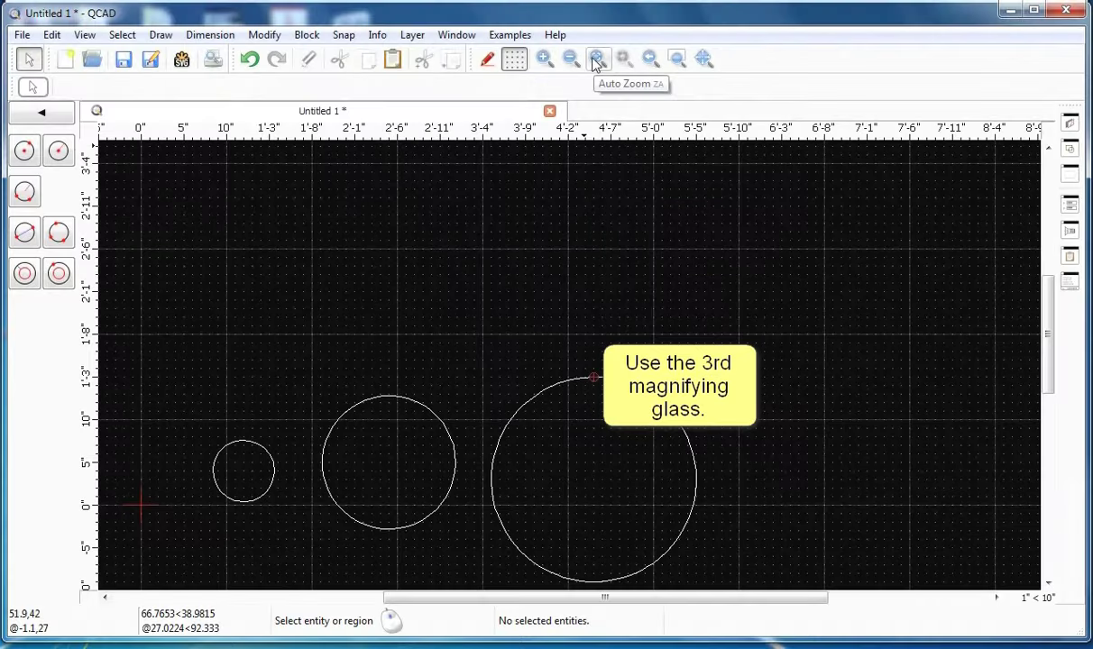
# Step: Auto-zoom to fit the three circles and show the Property Editor dock
pyautogui.click(595, 60)
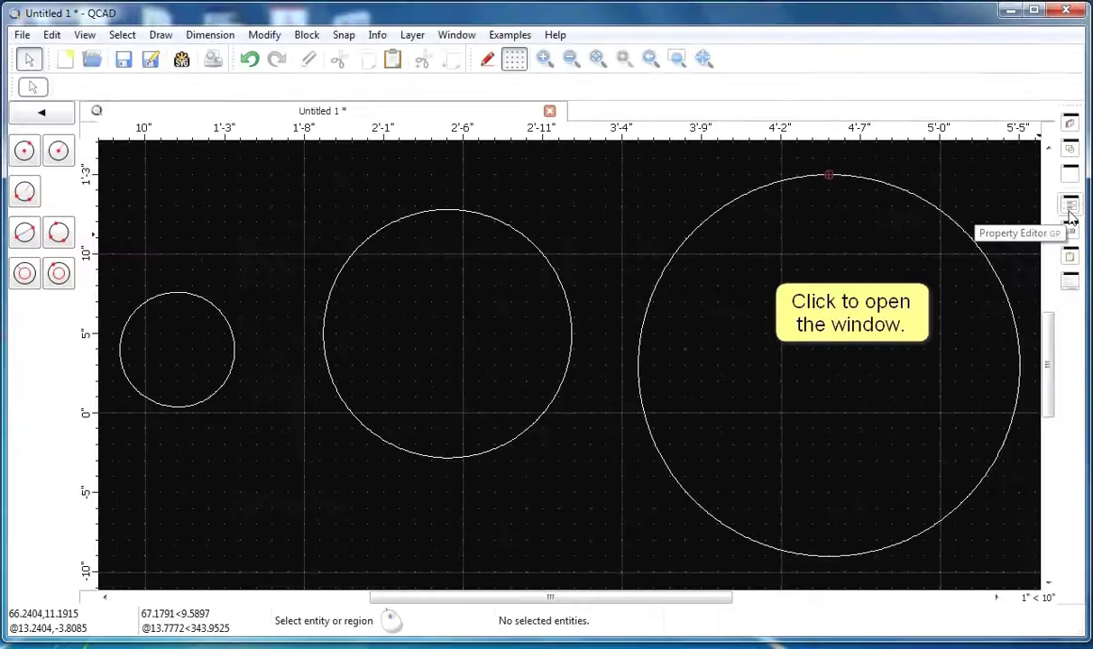
pyautogui.click(1070, 212)
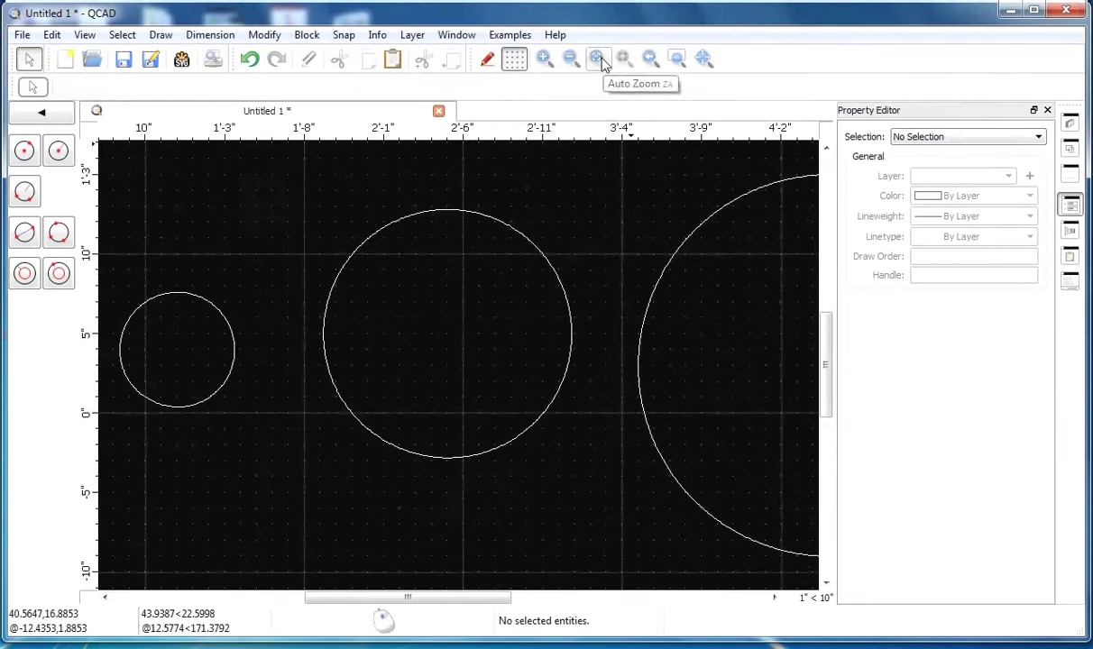
pyautogui.click(600, 61)
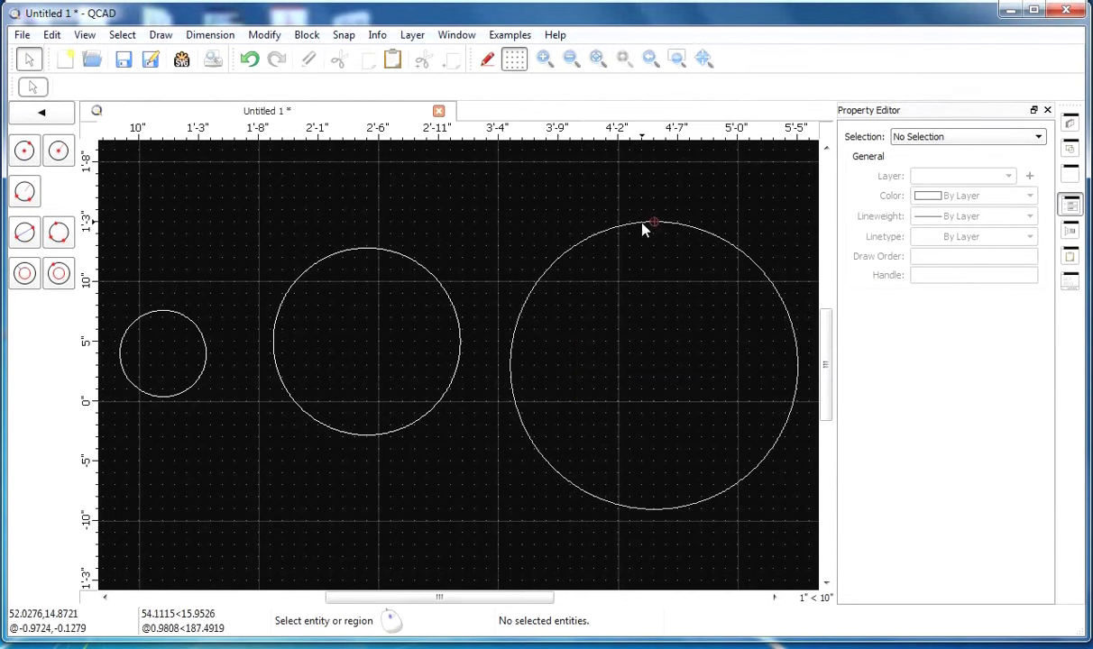
# Step: Assign the largest circle to a new yellow layer named 'Outer'
pyautogui.click(640, 227)
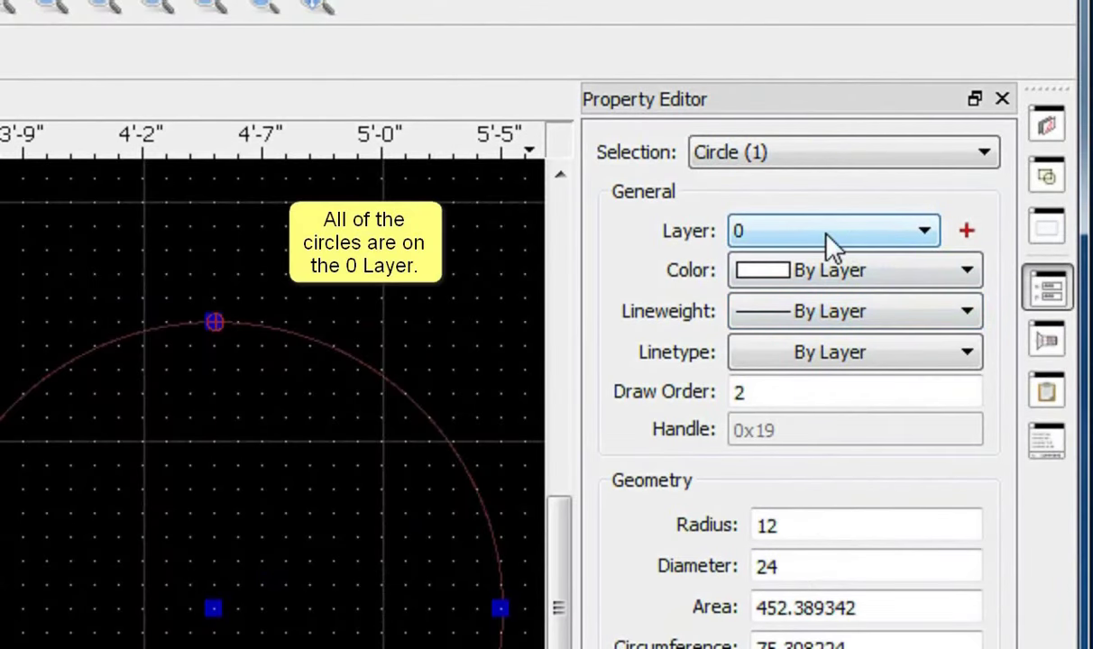
pyautogui.click(928, 233)
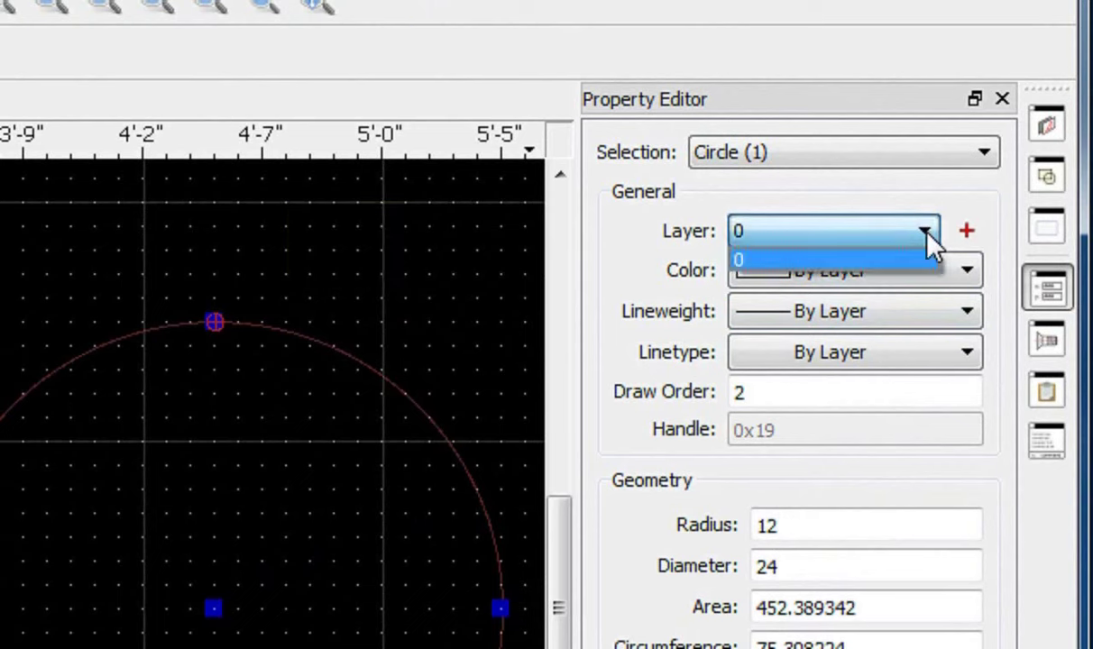
pyautogui.click(927, 235)
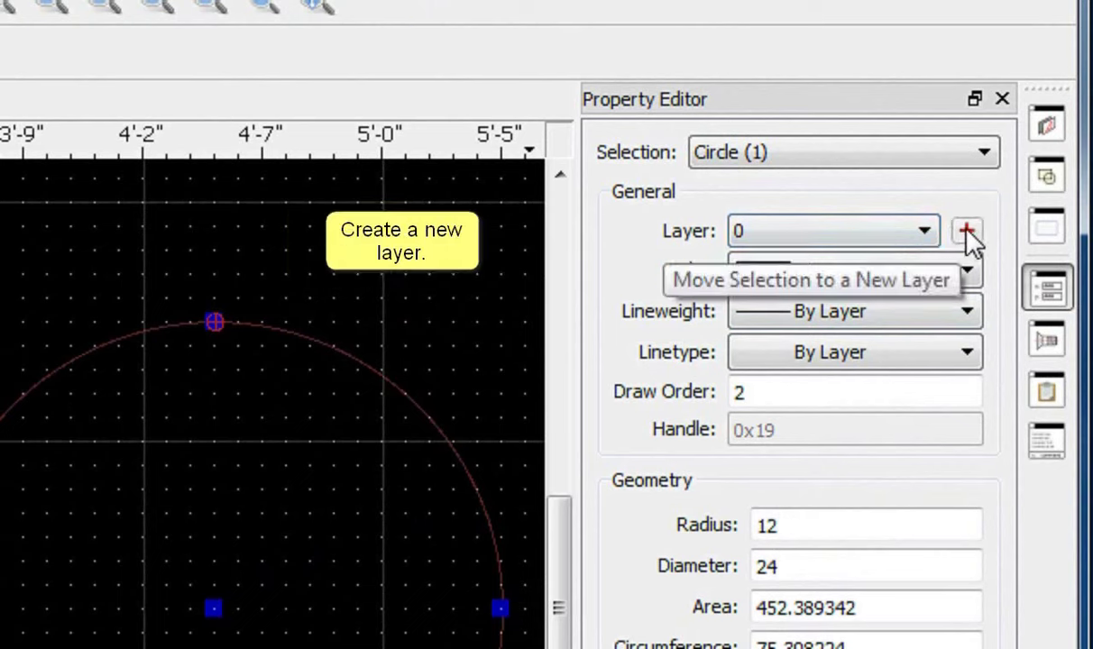
pyautogui.click(966, 232)
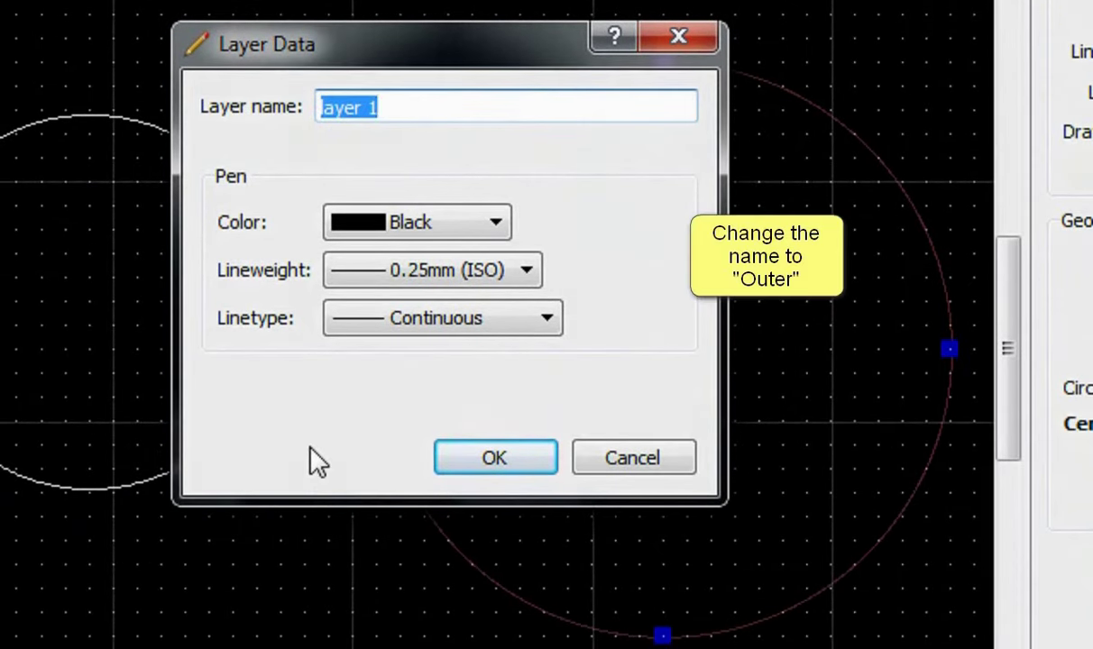
pyautogui.write('Outer')
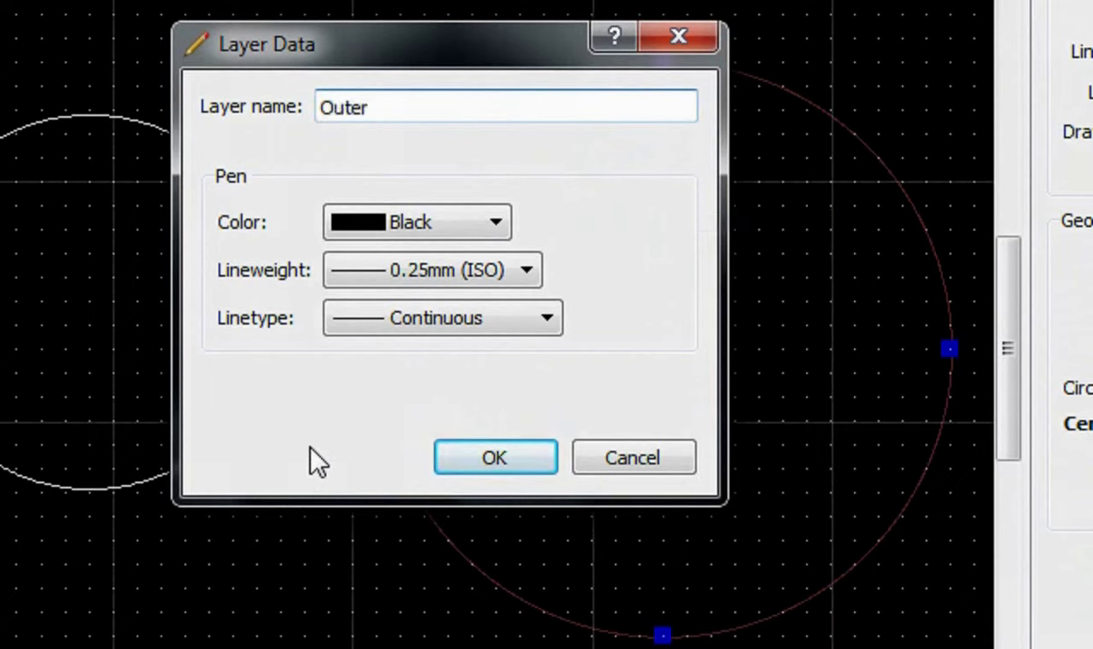
pyautogui.click(499, 227)
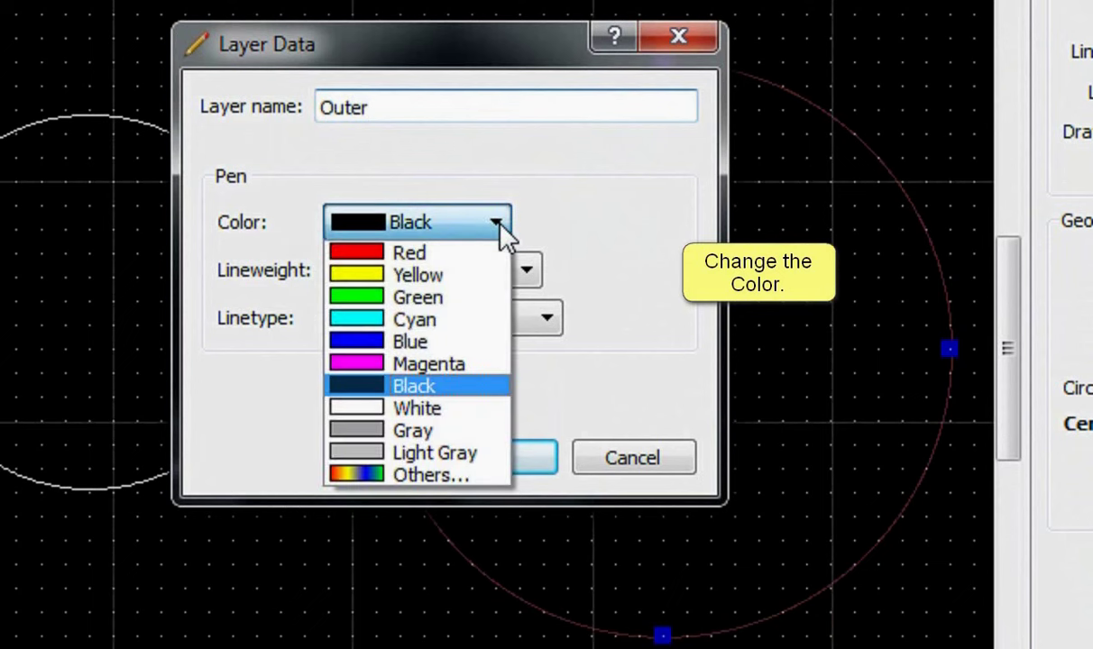
pyautogui.click(375, 276)
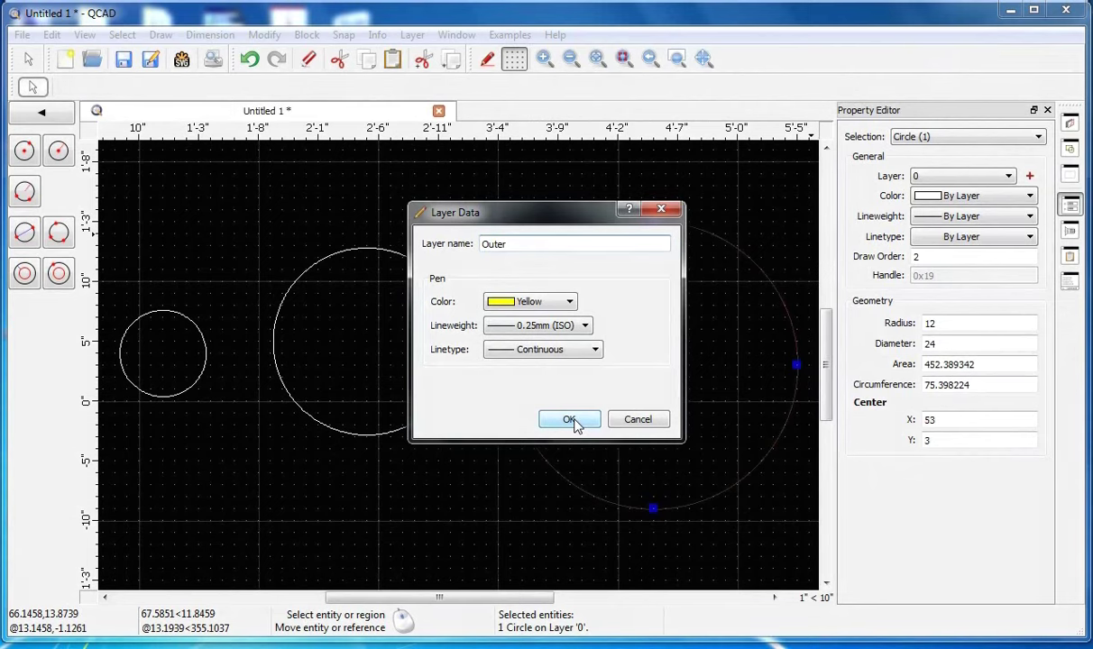
pyautogui.click(575, 424)
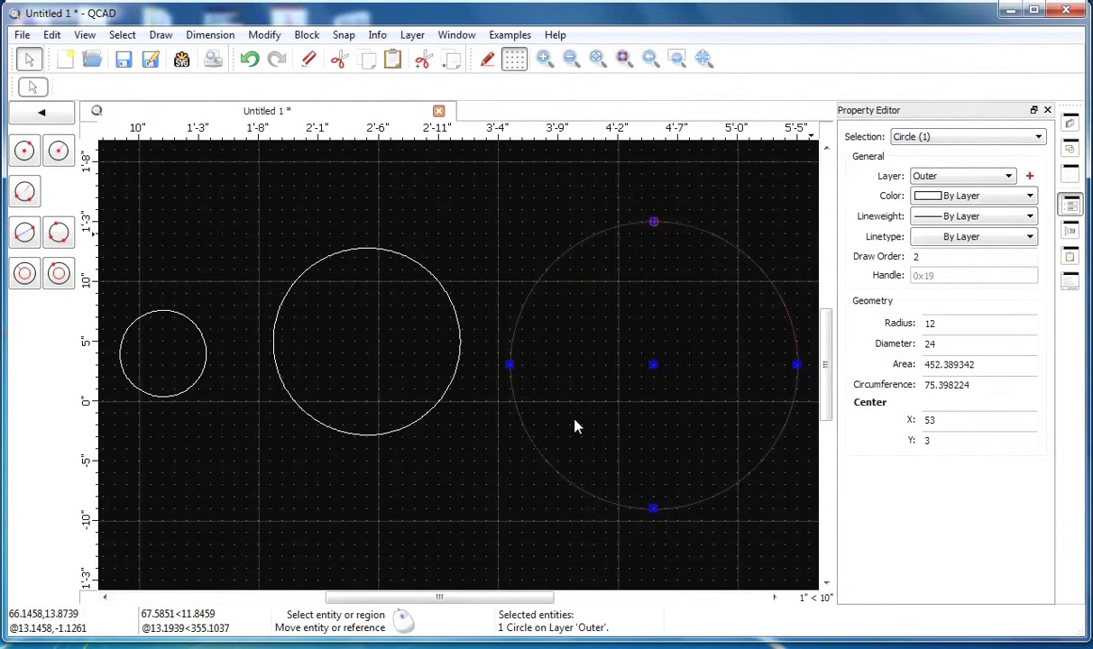
# Step: Select the large Outer circle and set its diameter to 24
pyautogui.click(758, 221)
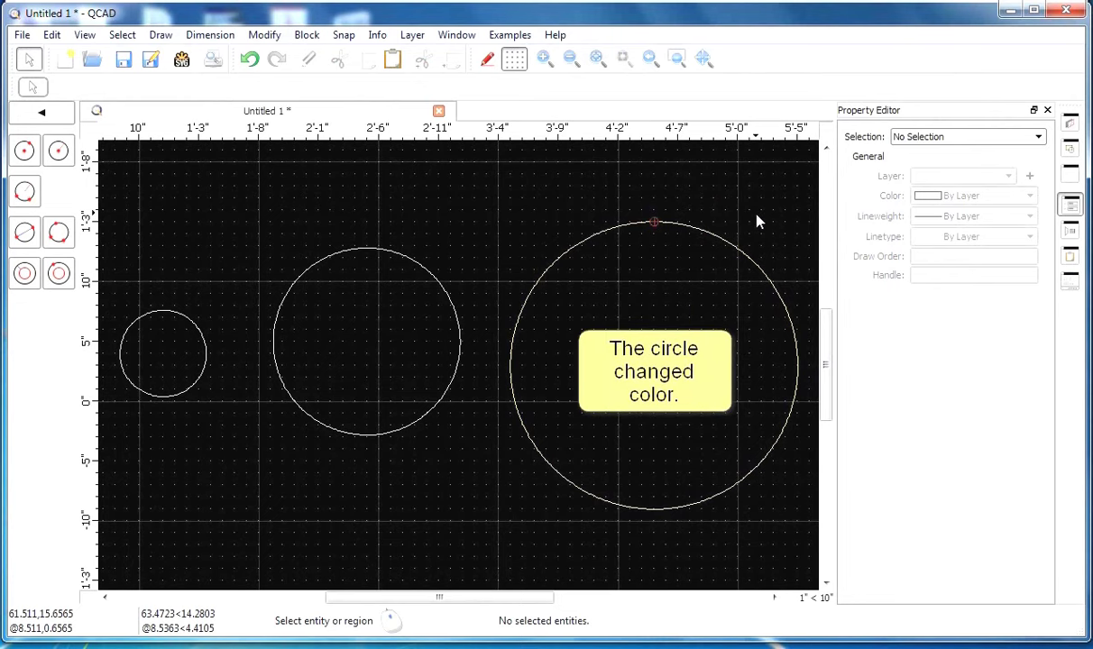
pyautogui.click(722, 243)
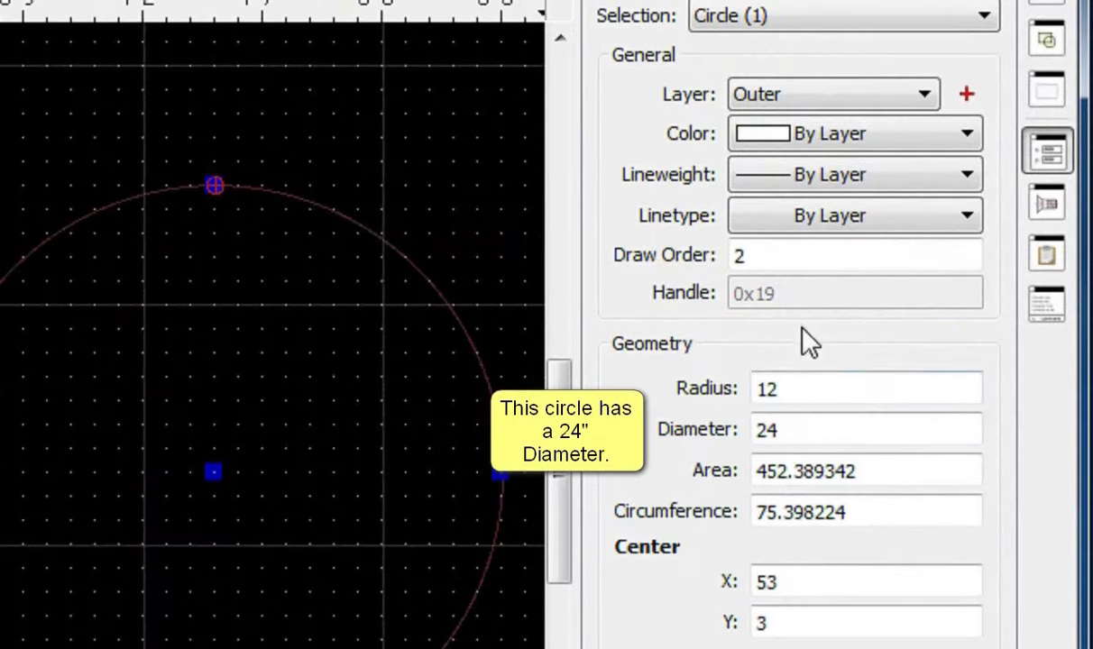
pyautogui.click(784, 432)
pyautogui.moveTo(784, 432); pyautogui.dragTo(756, 431)
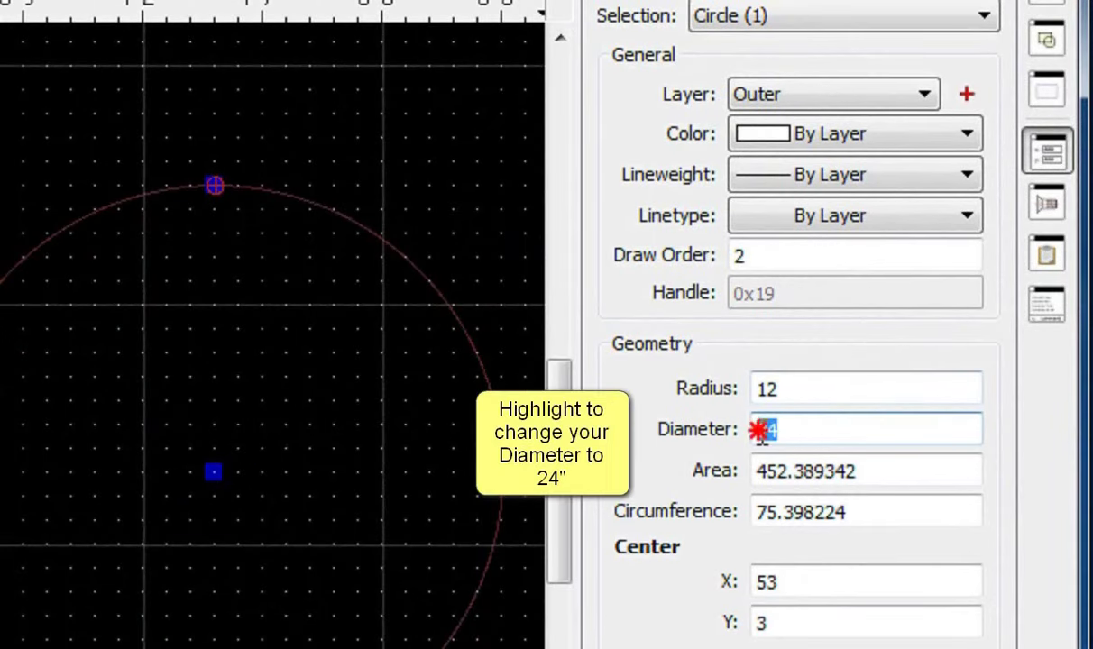
pyautogui.write('2')
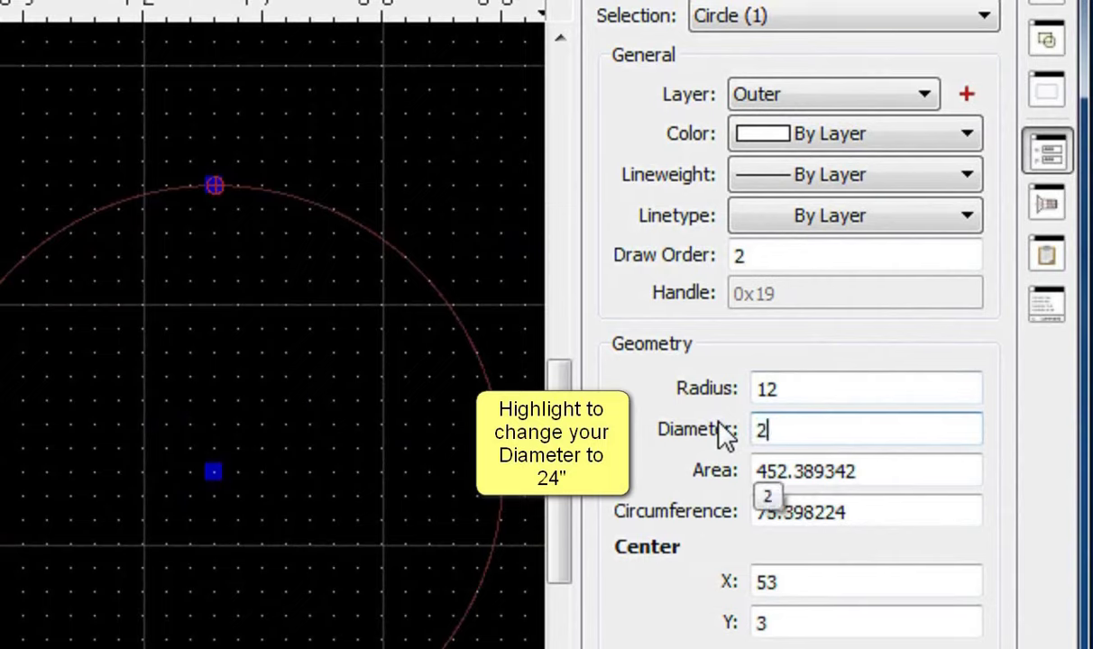
pyautogui.write('4')
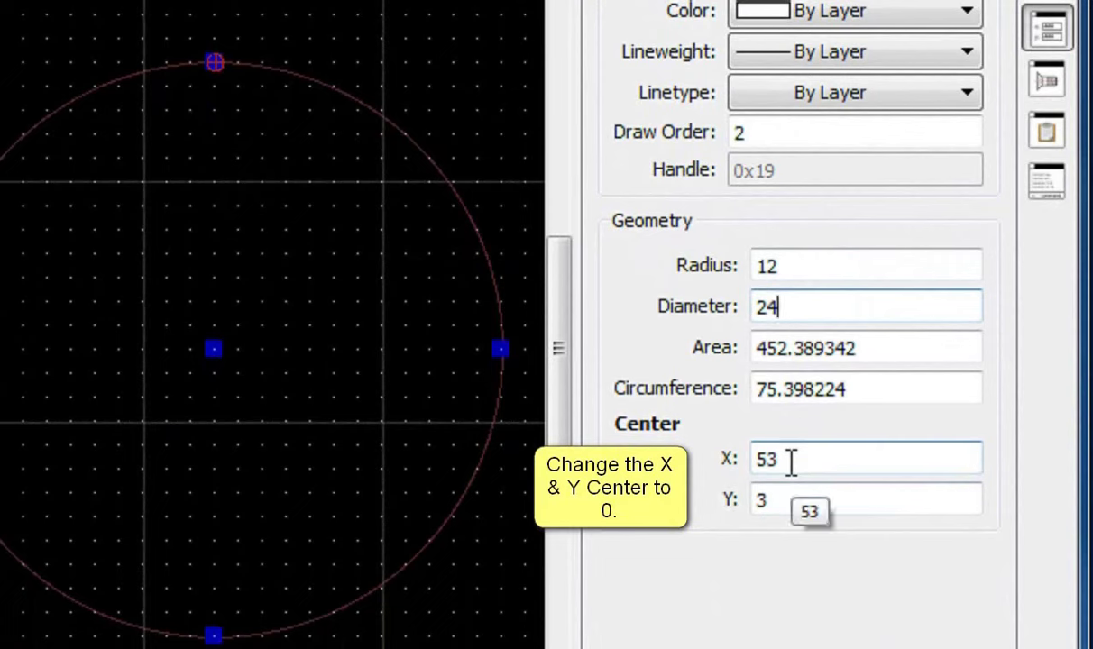
# Step: Set the Outer circle's centre to X 0, Y 0
pyautogui.click(791, 462)
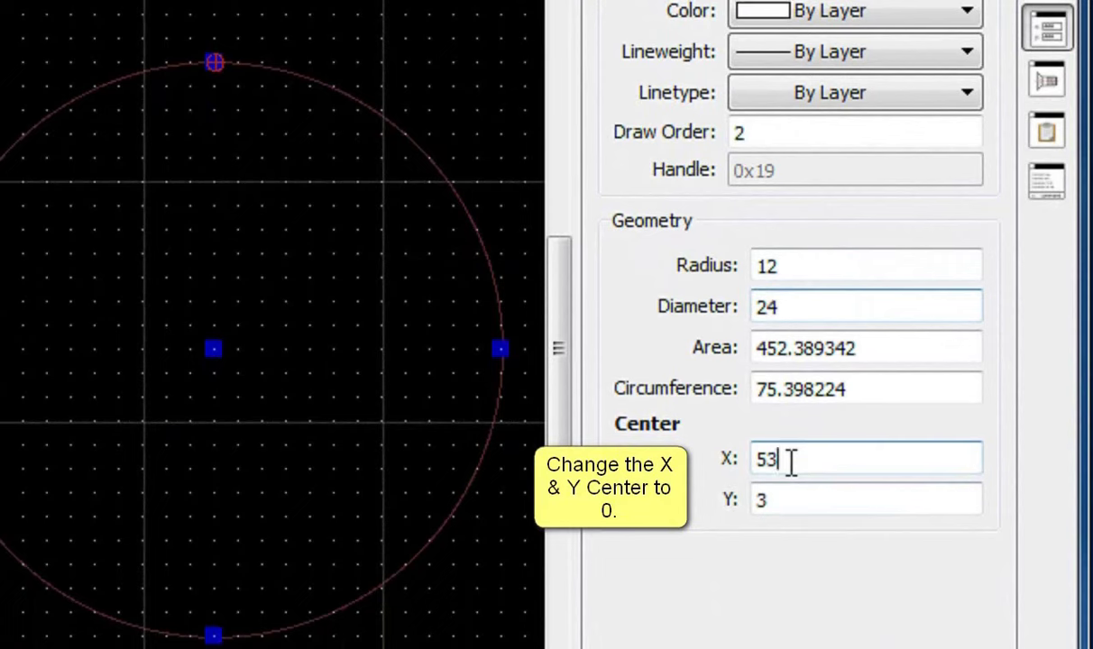
pyautogui.moveTo(767, 460); pyautogui.dragTo(747, 461)
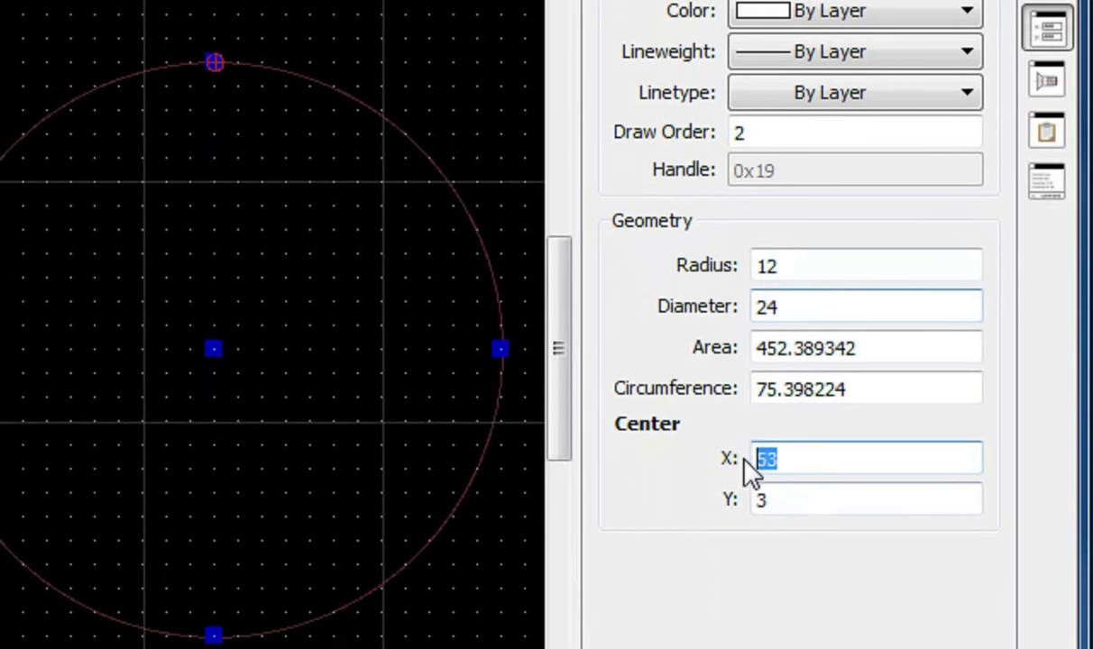
pyautogui.write('0')
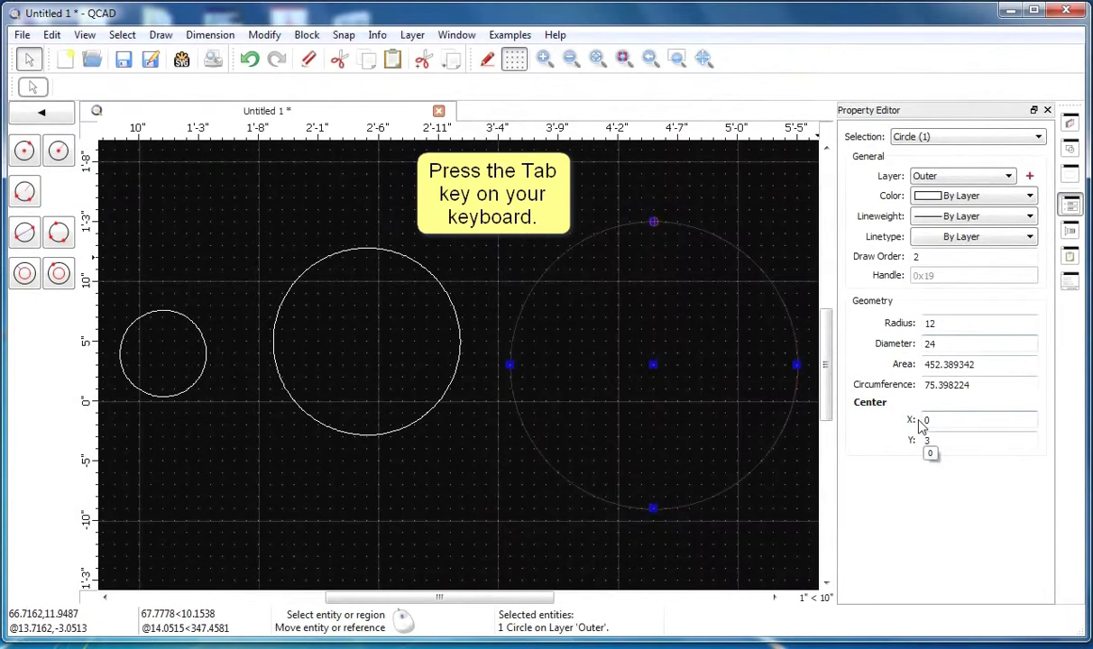
pyautogui.press('Tab')
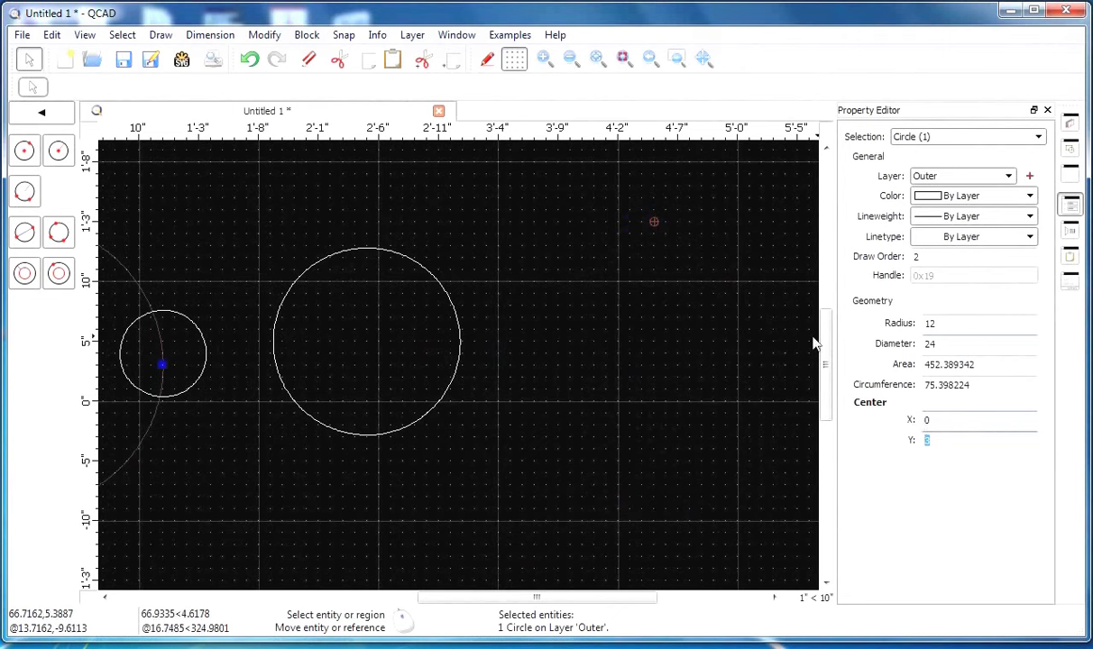
pyautogui.click(596, 61)
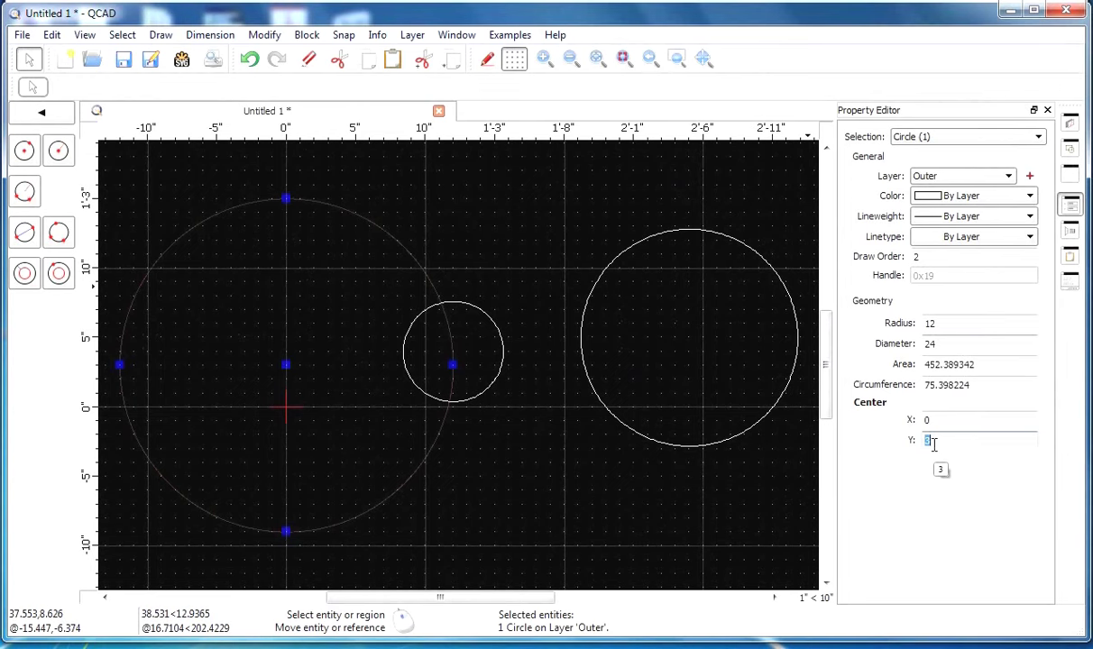
pyautogui.write('0')
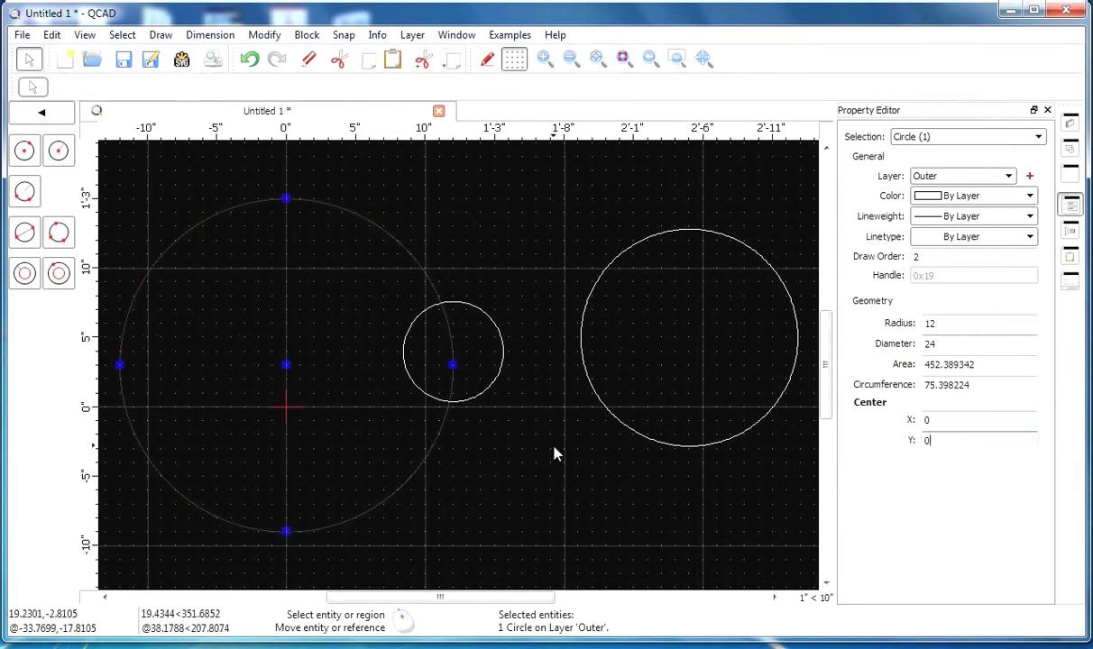
pyautogui.press('Return')
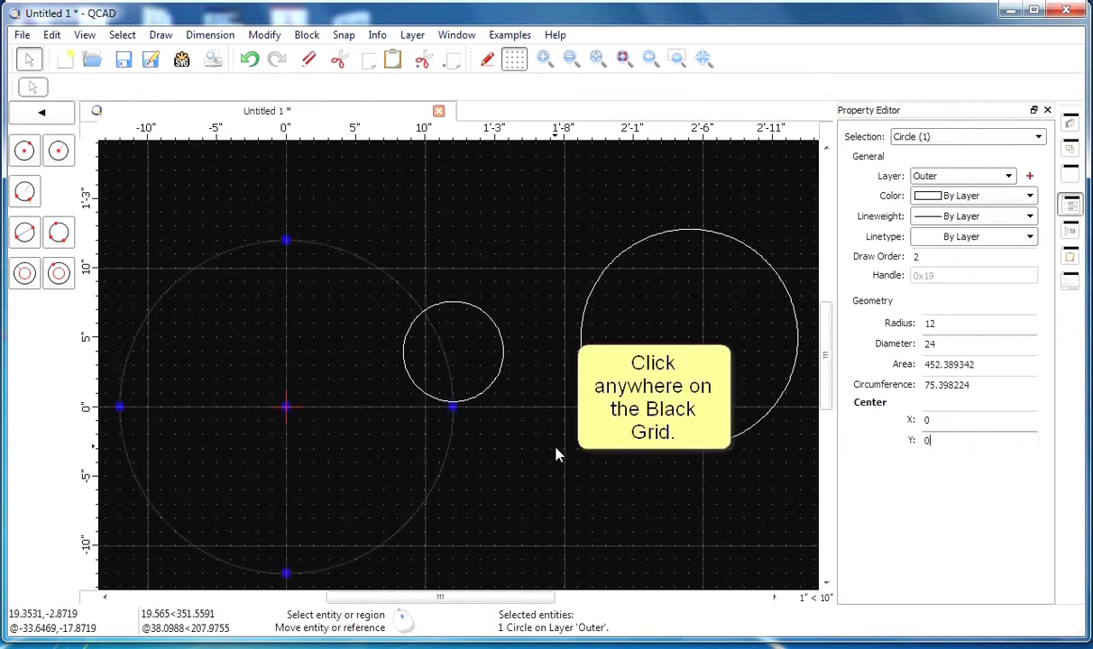
# Step: Select the medium circle, confirm it is on layer 0, and start a new layer for it
pyautogui.click(556, 455)
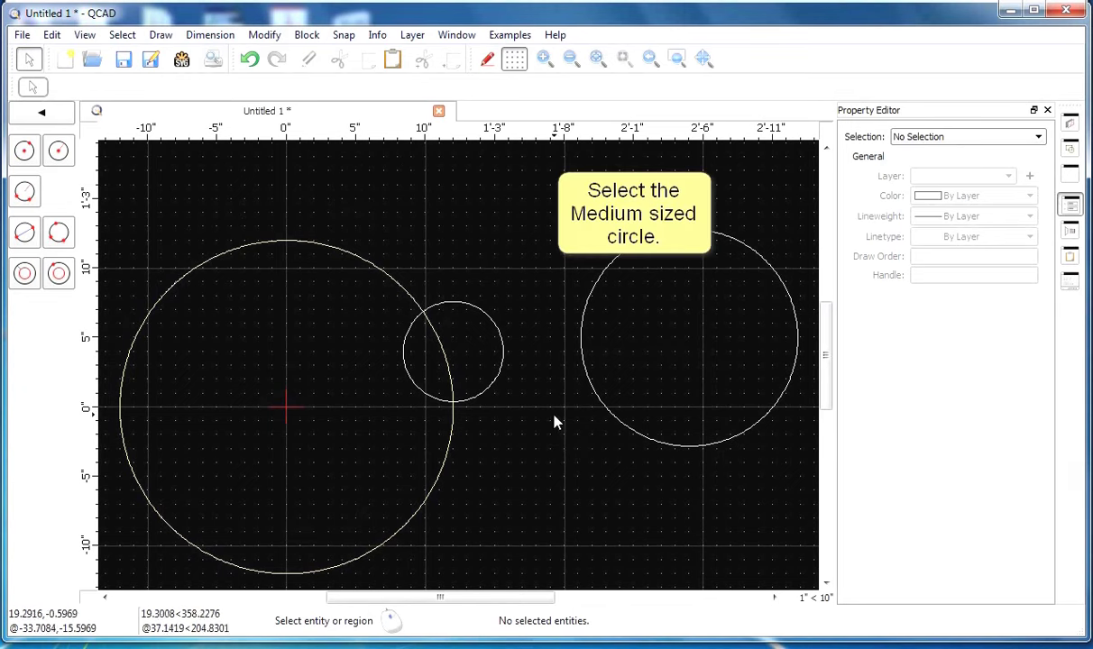
pyautogui.click(585, 369)
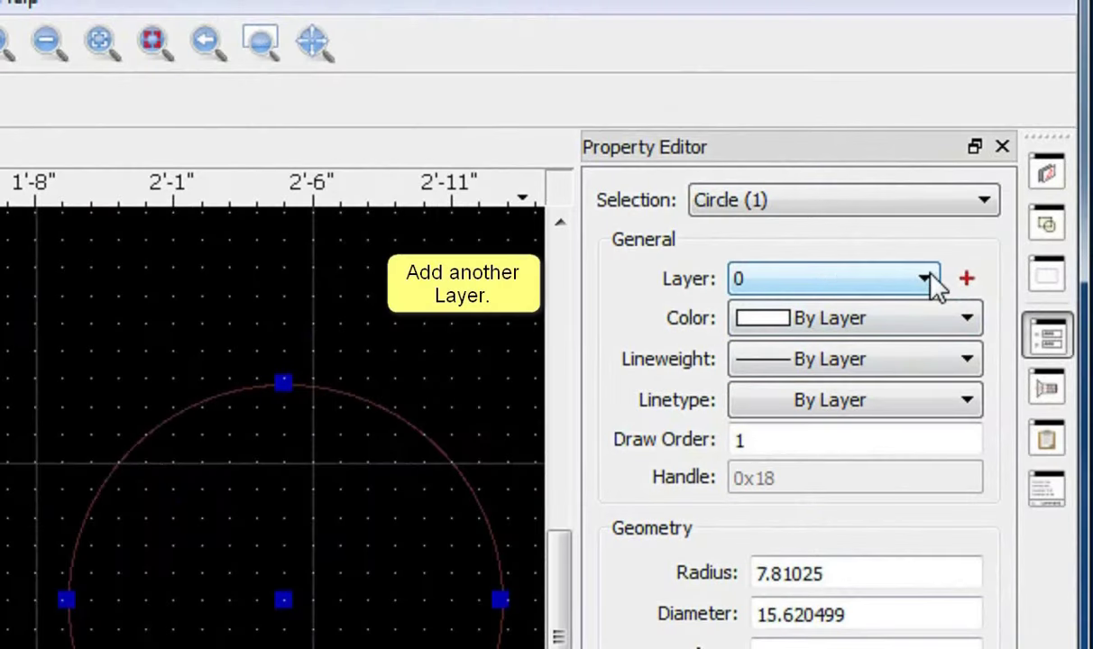
pyautogui.click(929, 281)
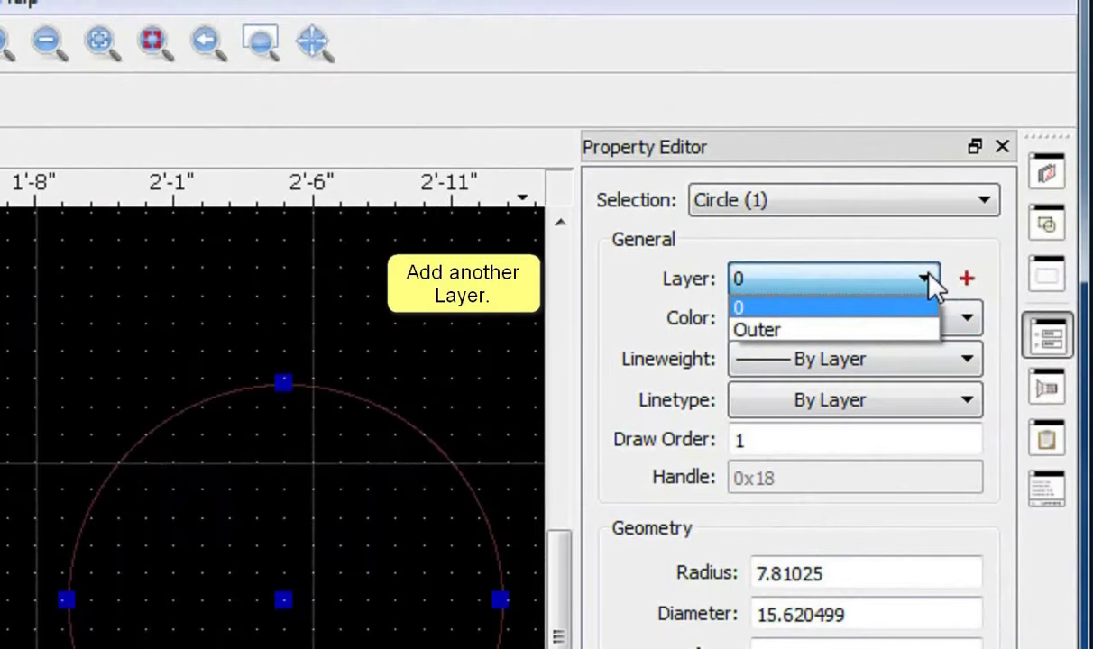
pyautogui.click(929, 282)
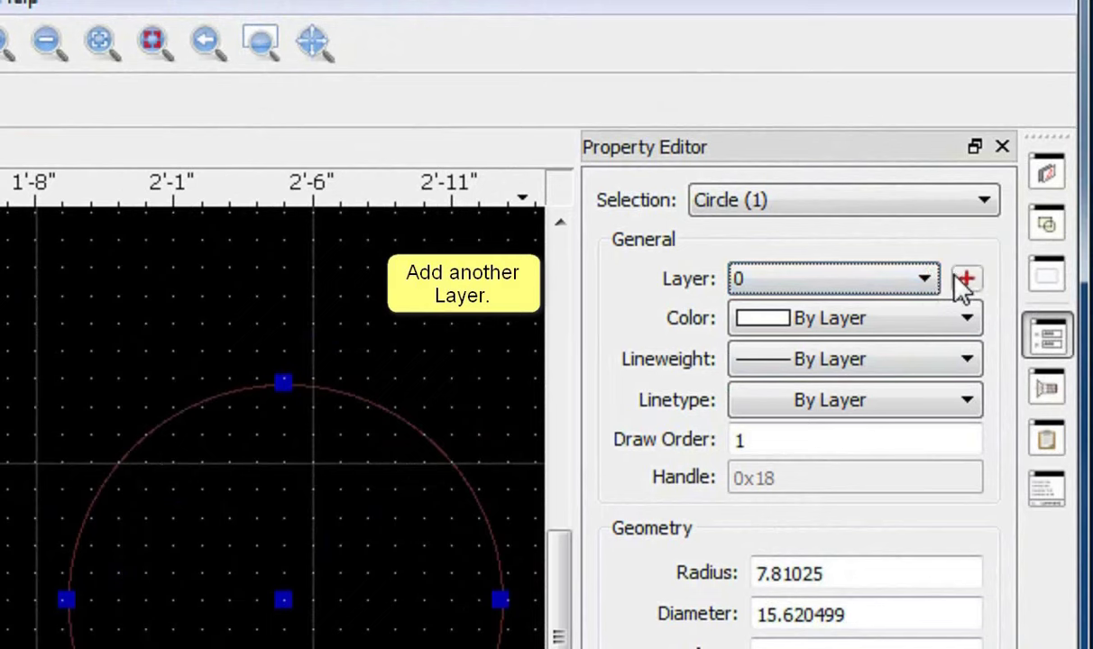
pyautogui.click(964, 282)
# Step: Name the new layer 'Inner', colour it Yellow, confirm, and deselect the circle
pyautogui.click(967, 282)
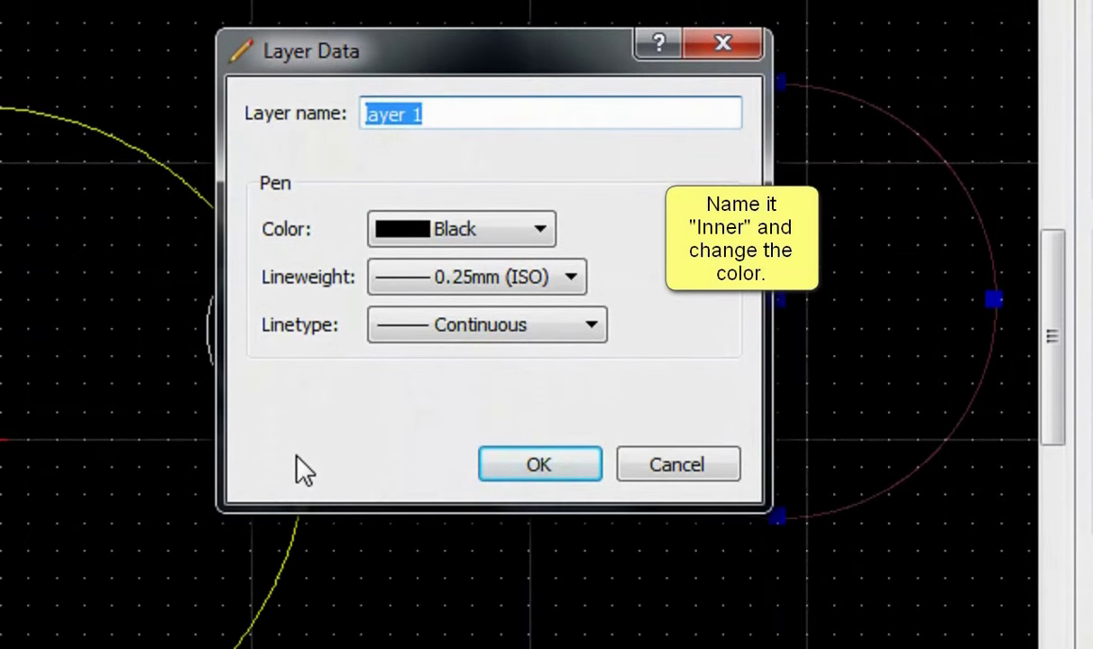
pyautogui.write('Inn')
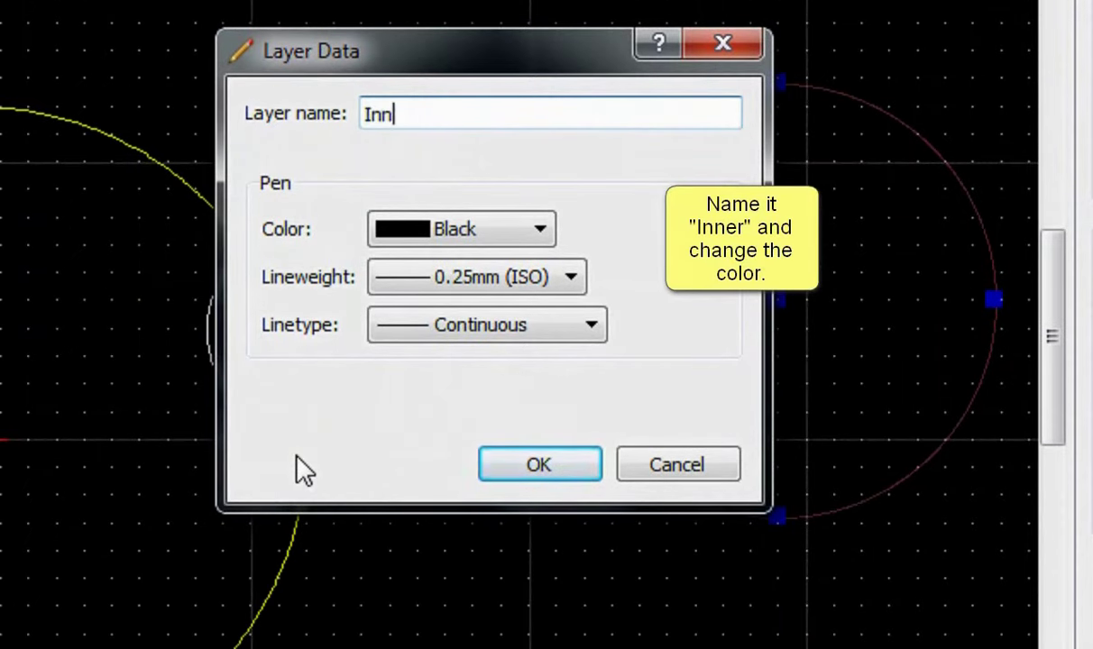
pyautogui.write('er')
pyautogui.click(540, 233)
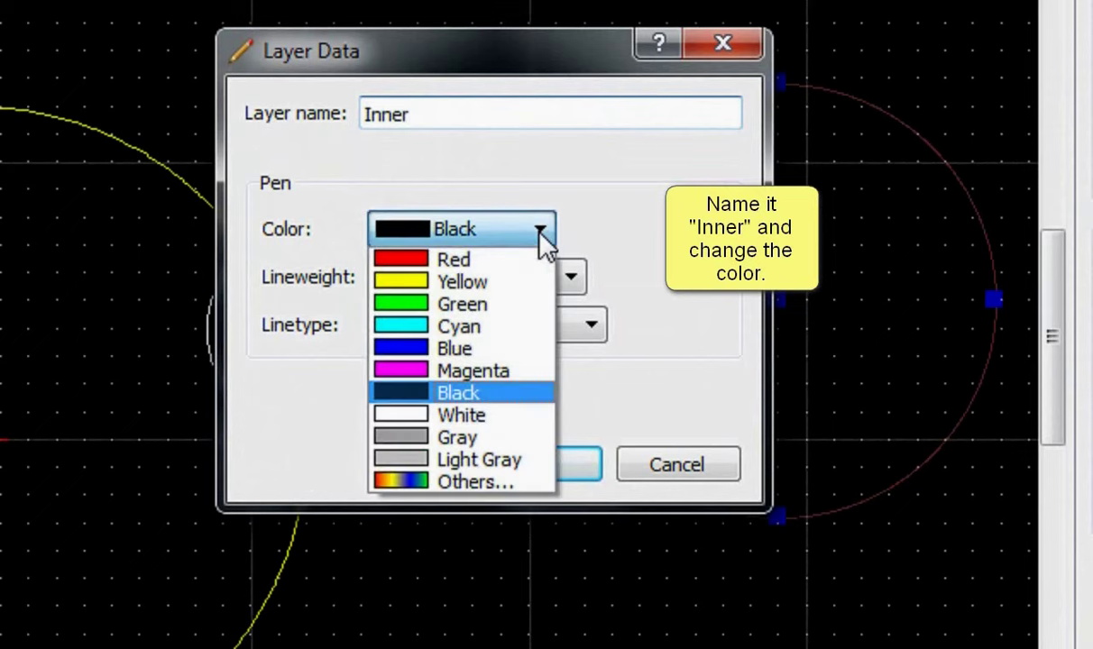
pyautogui.click(427, 290)
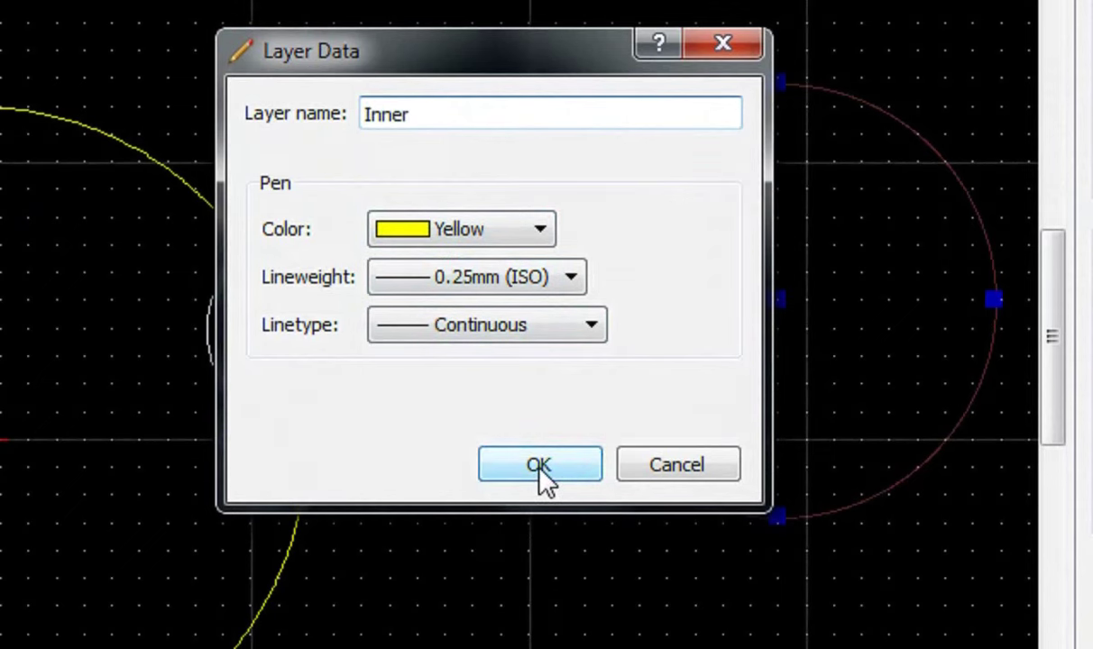
pyautogui.click(540, 470)
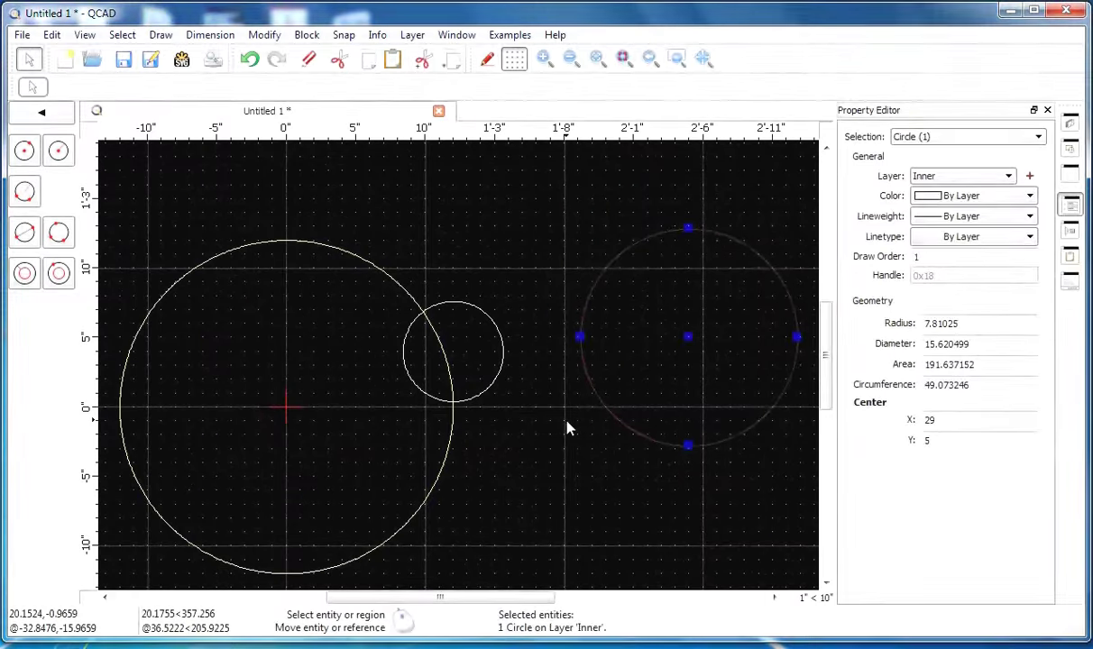
pyautogui.press('Escape')
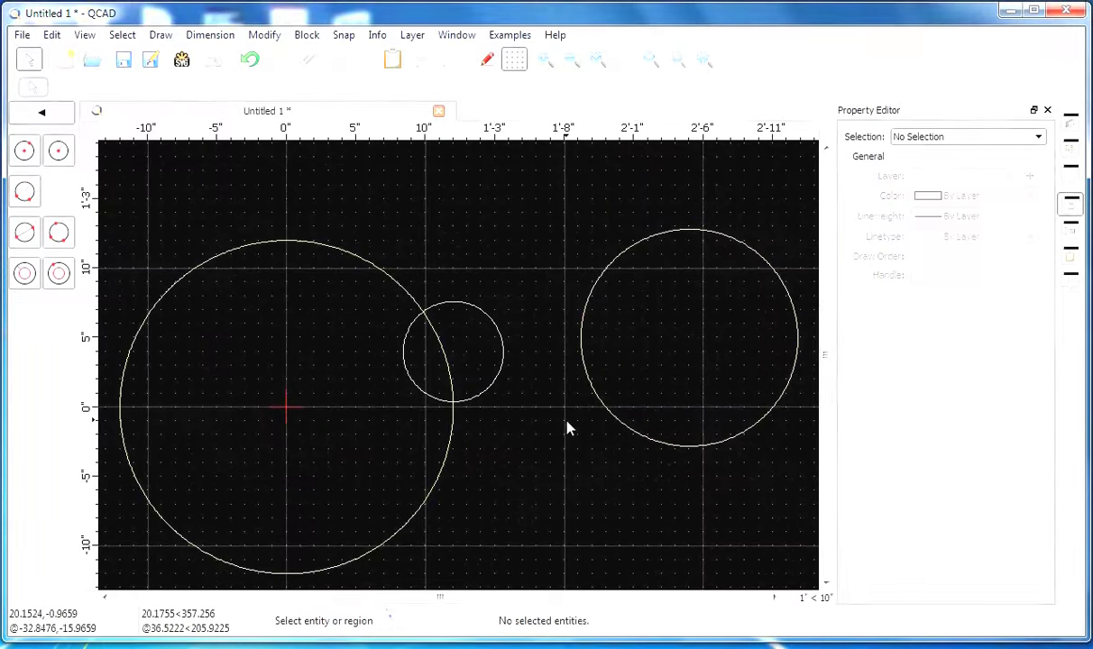
# Step: Give the Inner circle diameter 18 and centre (0, 0), then deselect it
pyautogui.click(616, 423)
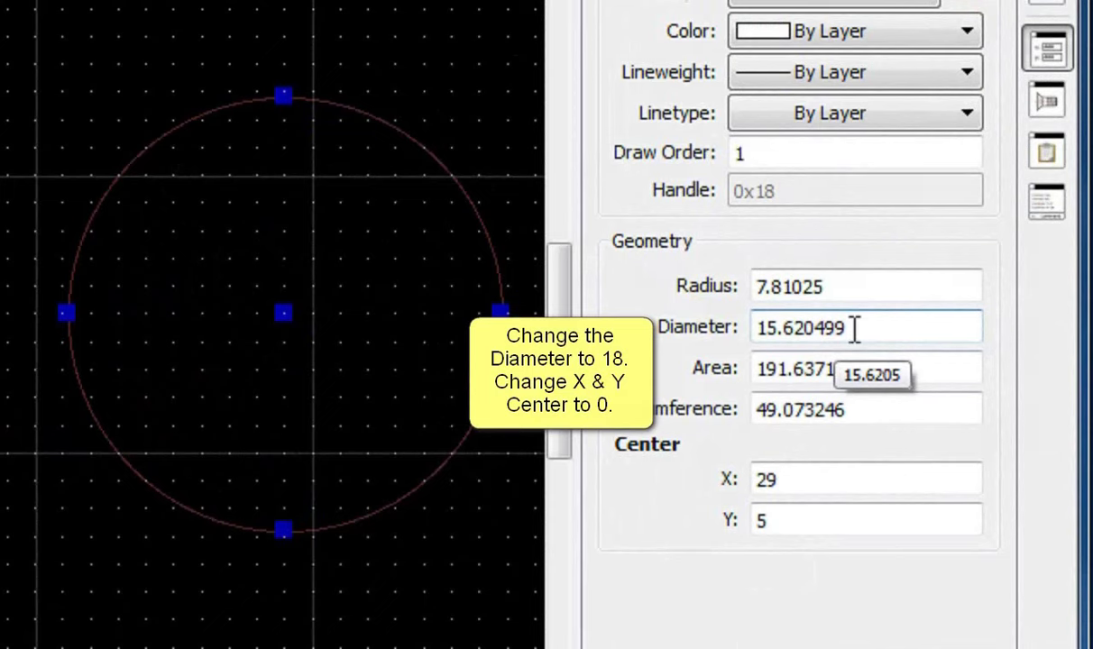
pyautogui.moveTo(848, 328); pyautogui.dragTo(753, 330)
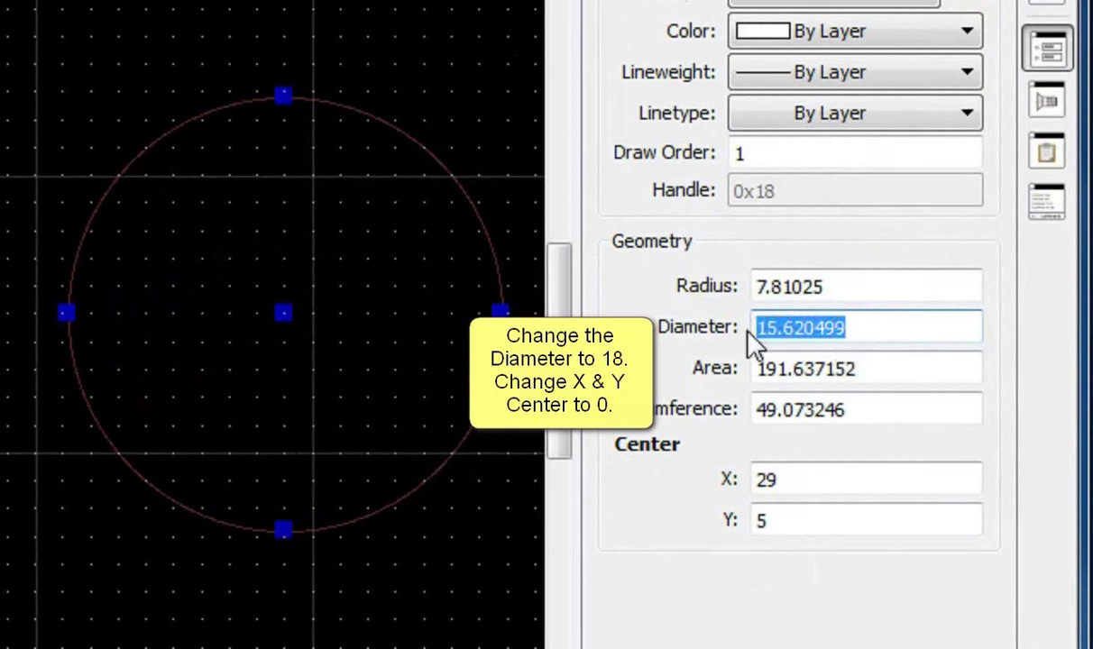
pyautogui.write('1')
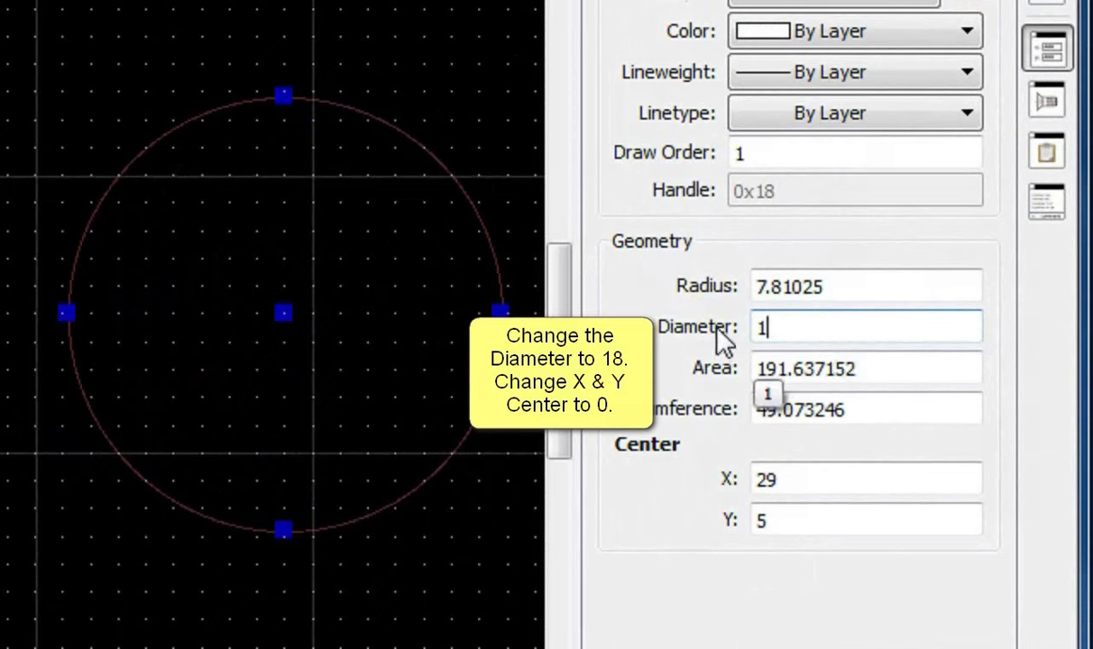
pyautogui.write('8')
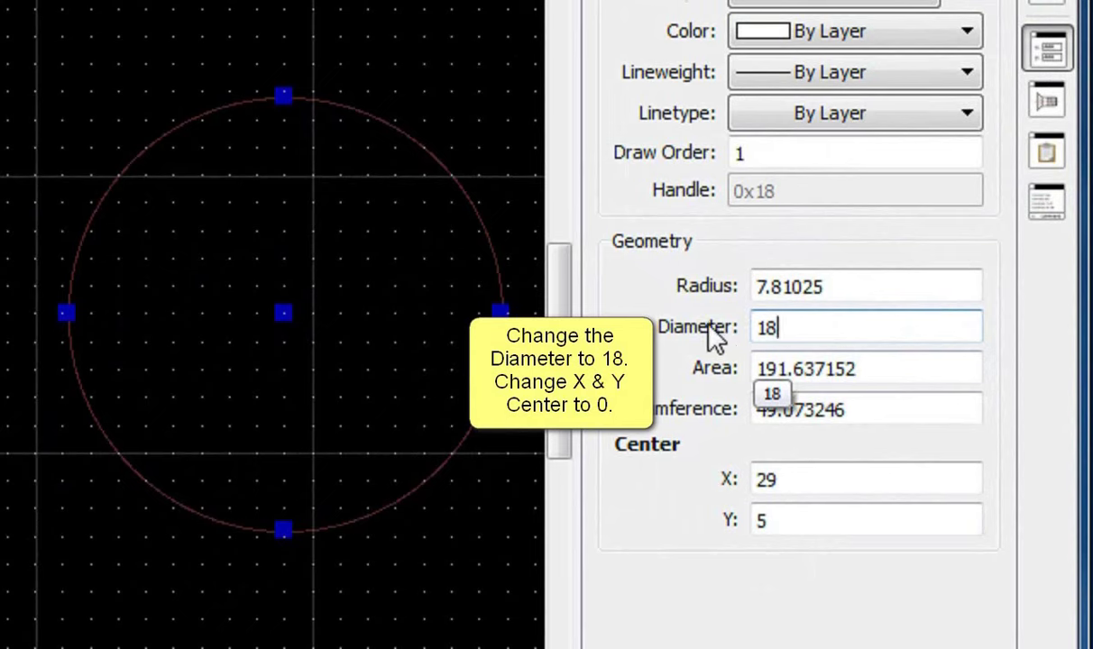
pyautogui.click(776, 480)
pyautogui.moveTo(773, 480); pyautogui.dragTo(735, 479)
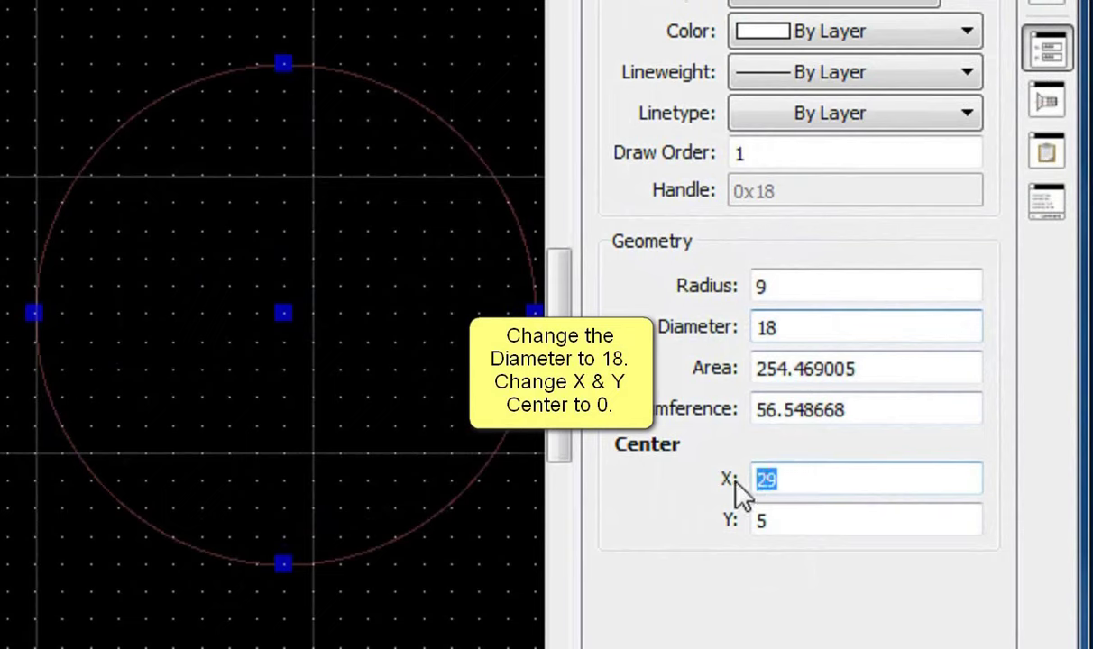
pyautogui.write('0')
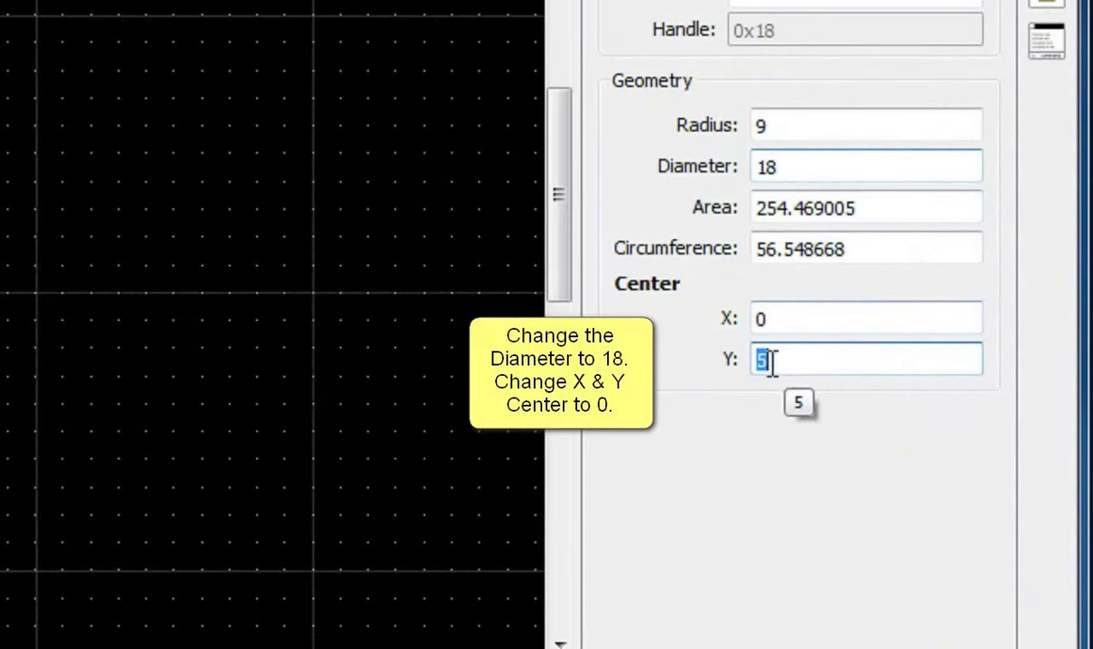
pyautogui.doubleClick(781, 359)
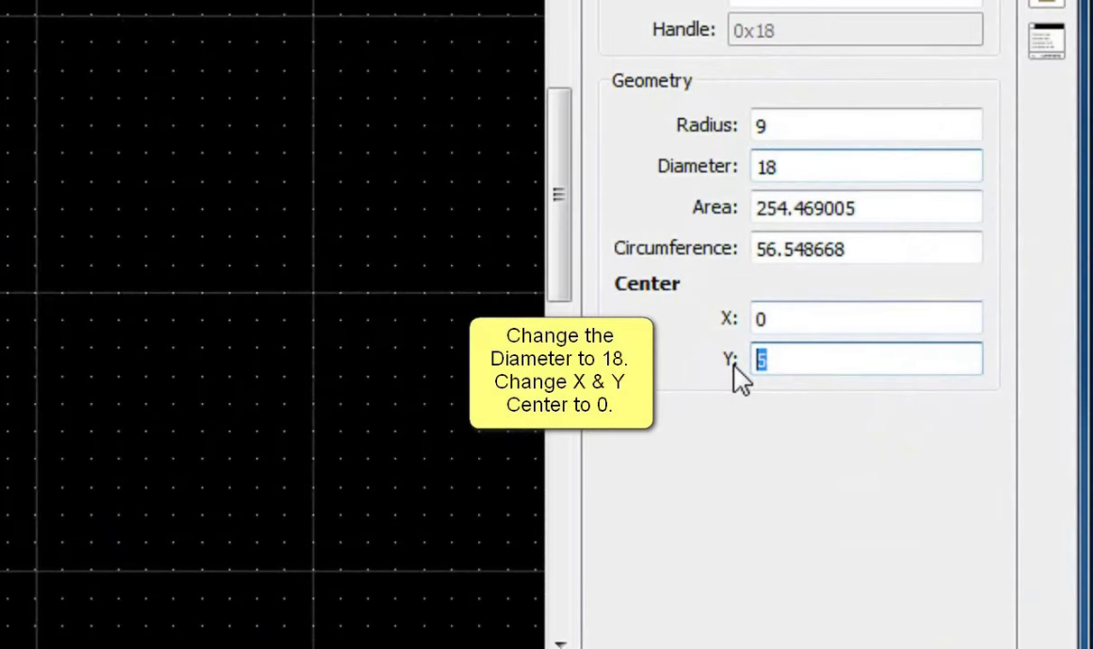
pyautogui.write('0')
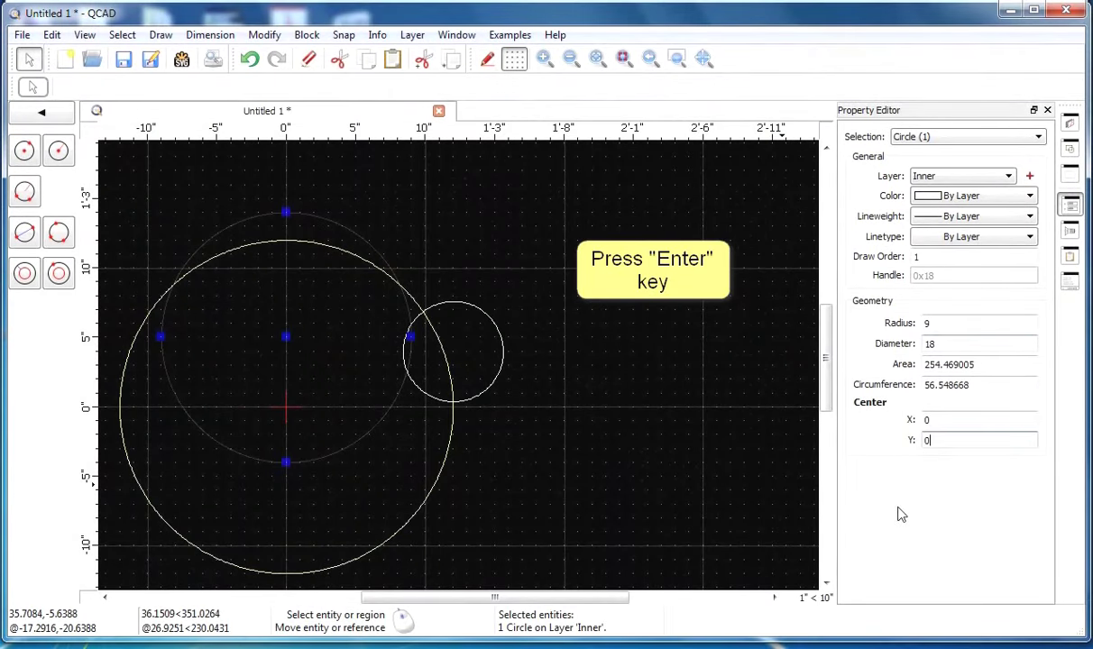
pyautogui.press('Return')
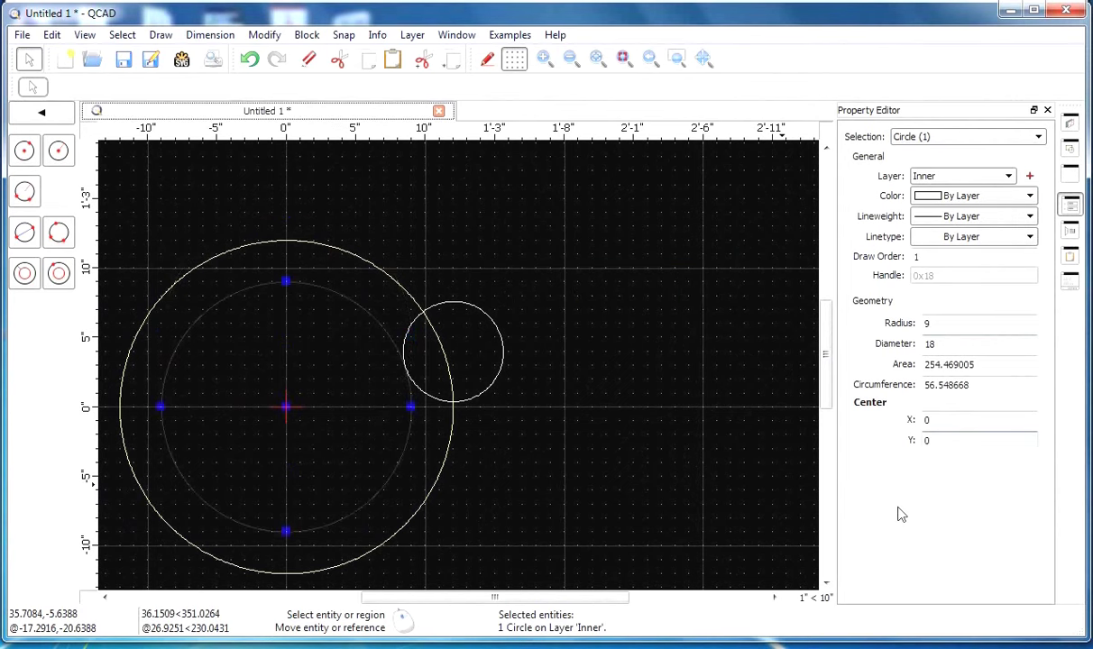
pyautogui.click(573, 461)
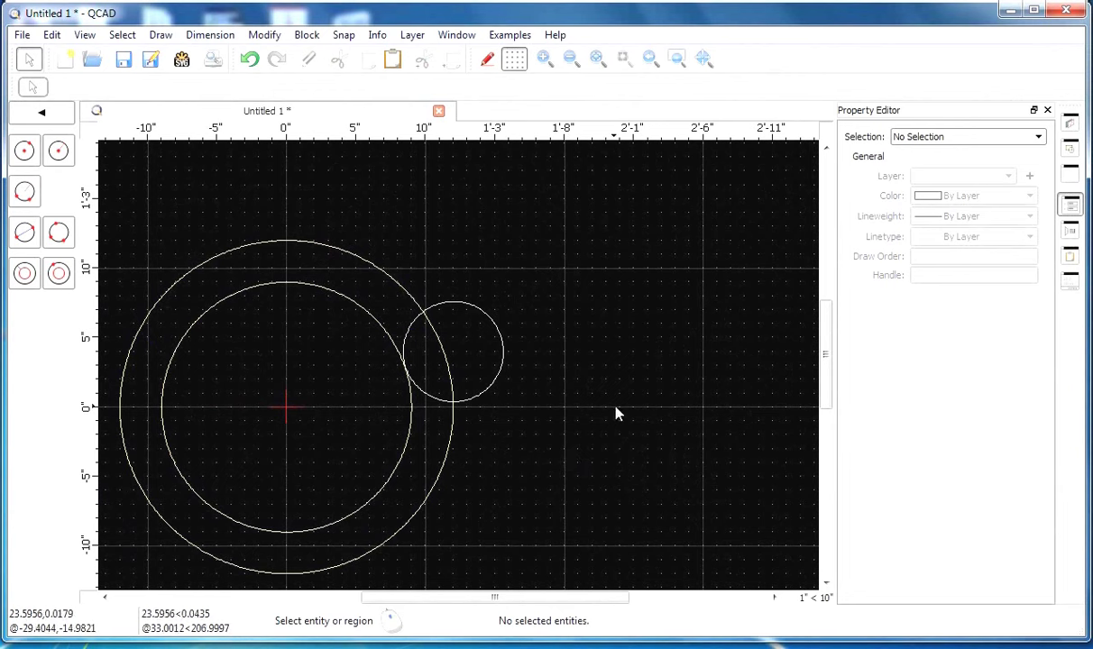
# Step: Select the small circle and start a new layer for it
pyautogui.click(502, 354)
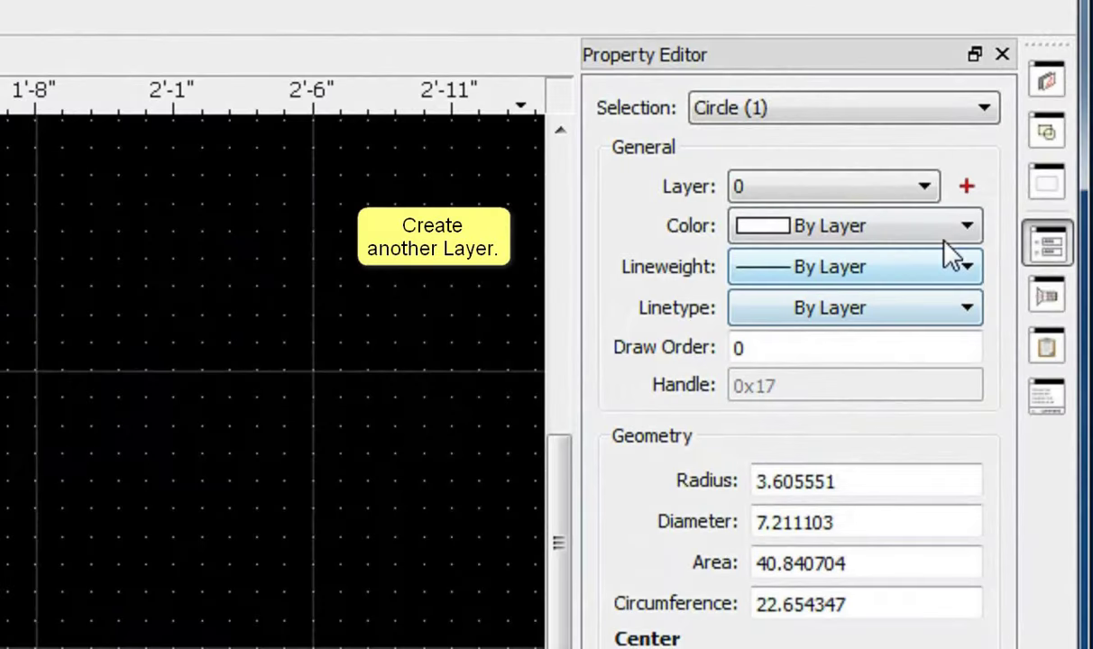
pyautogui.click(925, 187)
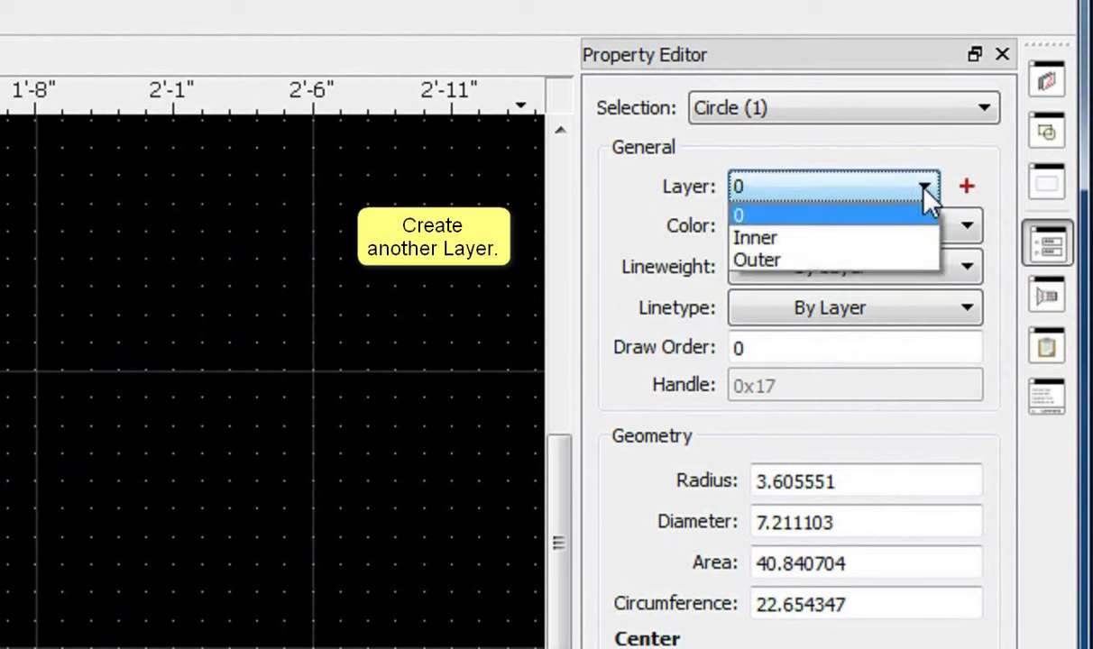
pyautogui.click(926, 188)
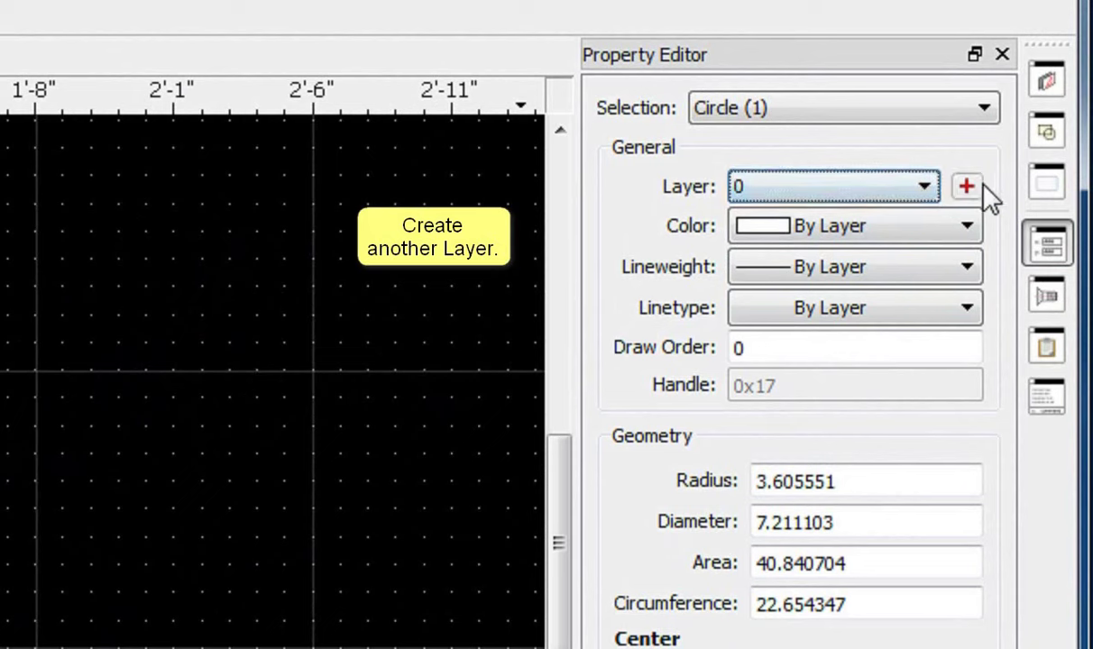
pyautogui.click(967, 187)
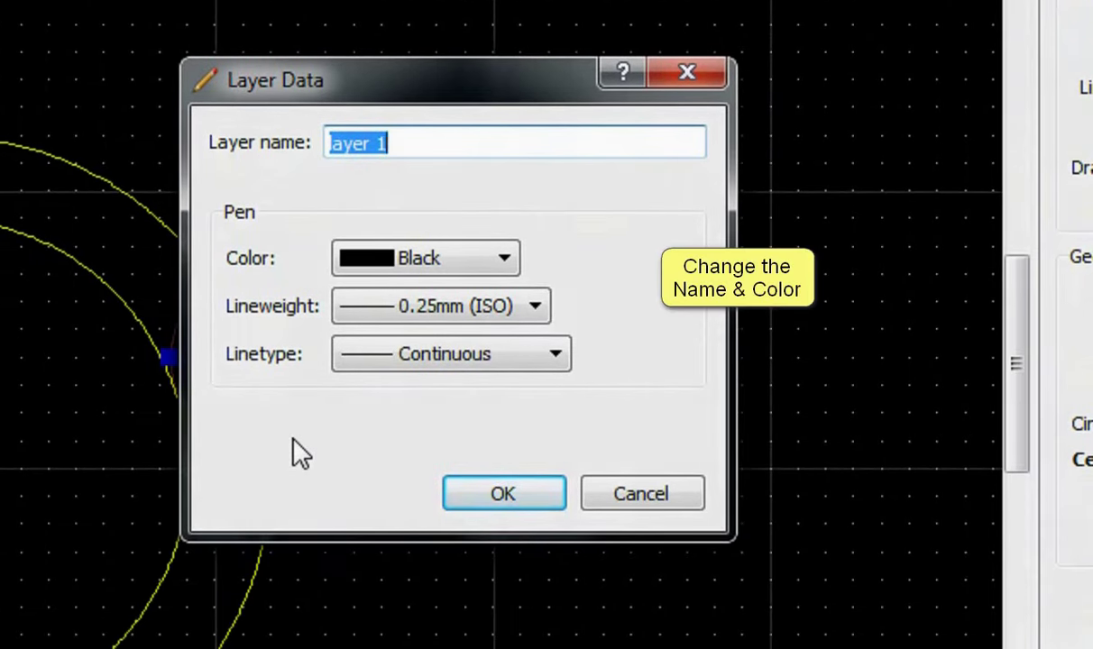
# Step: Name the layer 'Holes', set its colour to White, and confirm
pyautogui.write('ho')
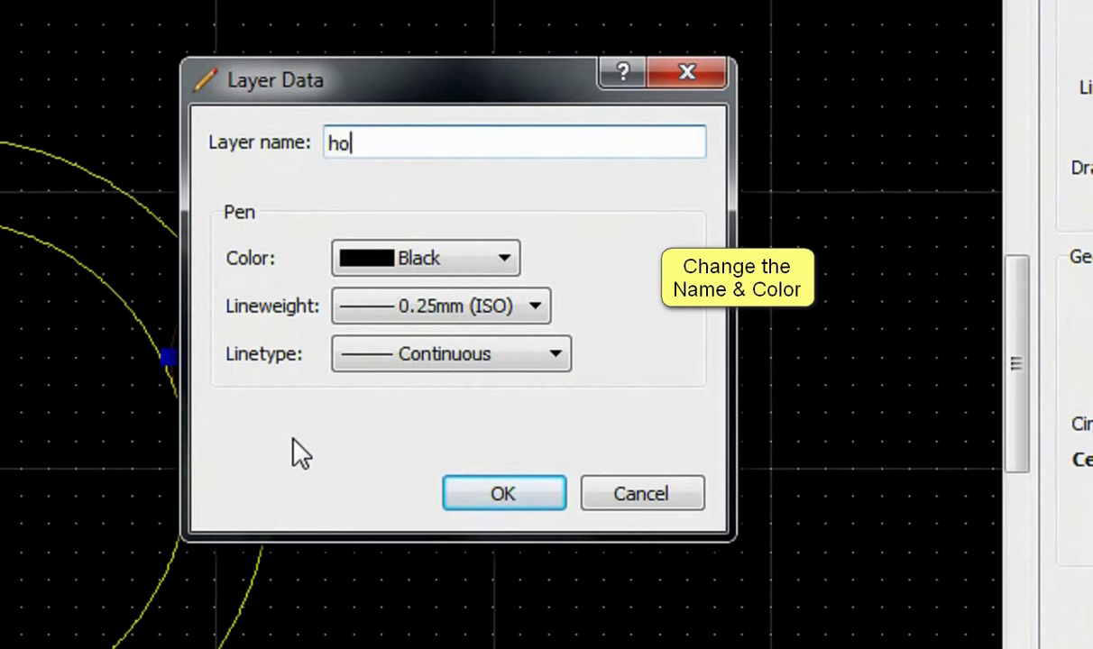
pyautogui.write('le')
pyautogui.press('BackSpace')
pyautogui.press('BackSpace')
pyautogui.press('BackSpace')
pyautogui.press('BackSpace')
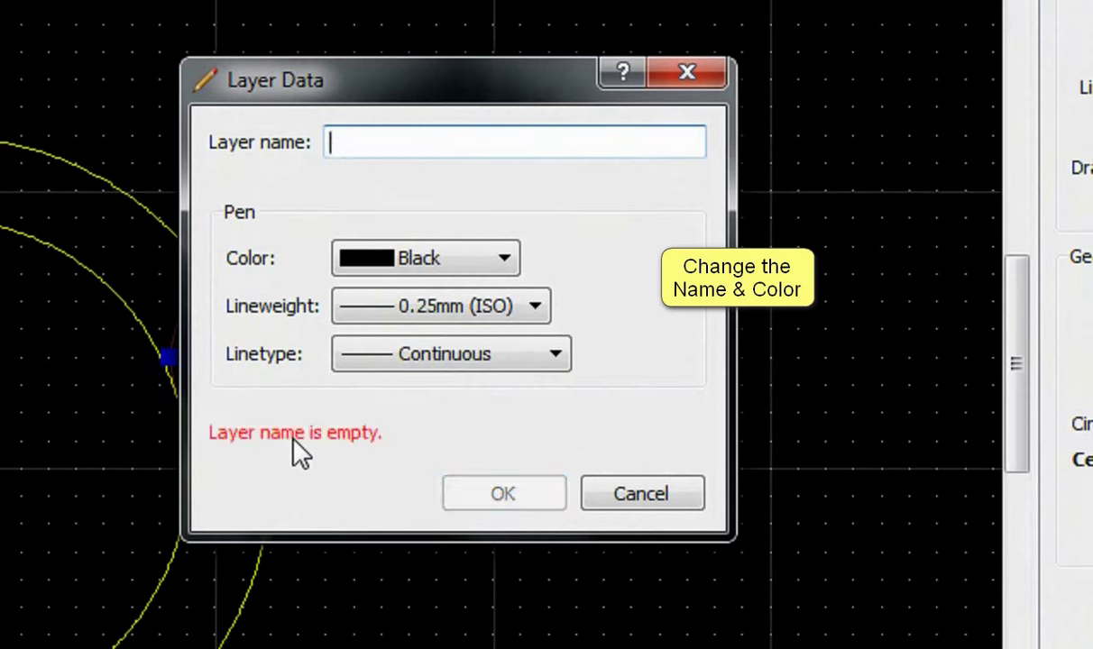
pyautogui.write('Holes')
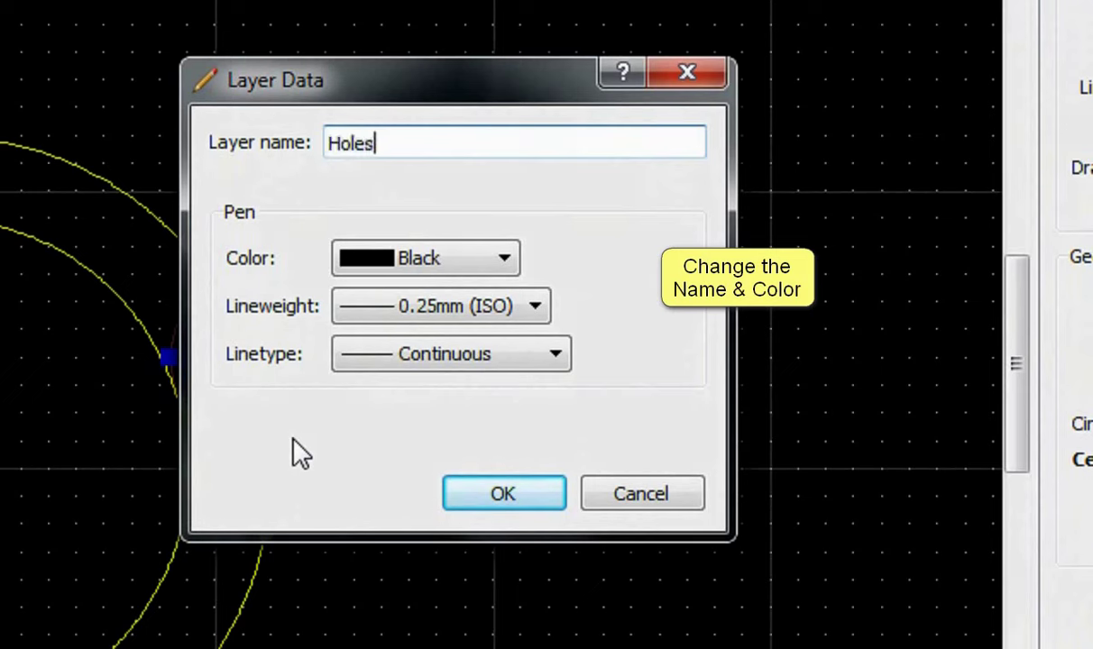
pyautogui.click(510, 268)
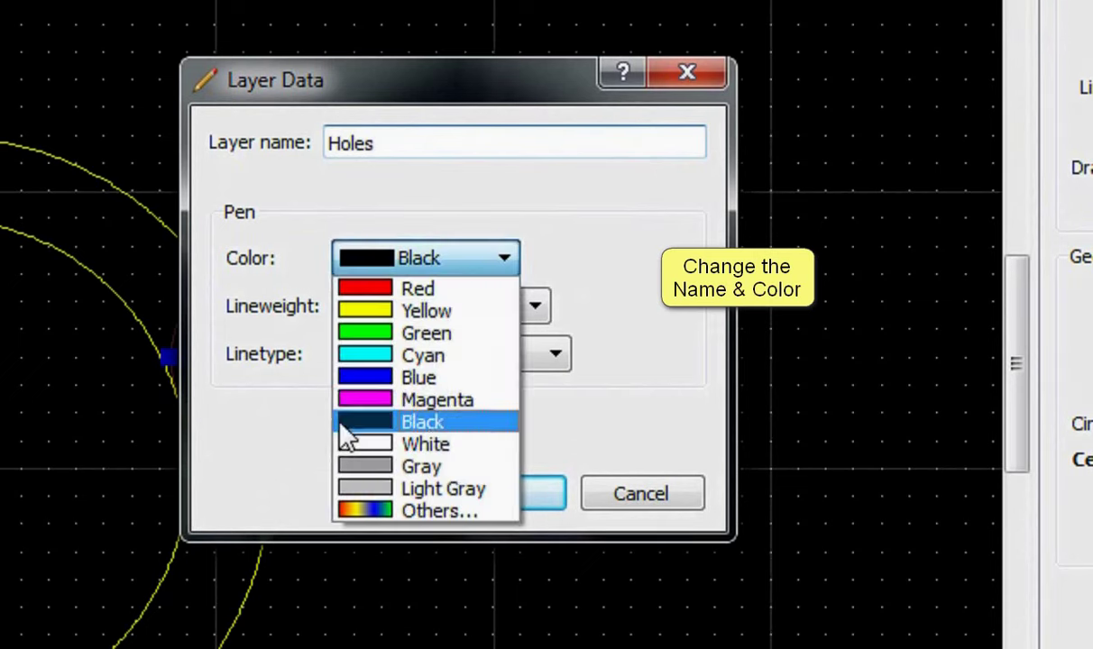
pyautogui.click(359, 442)
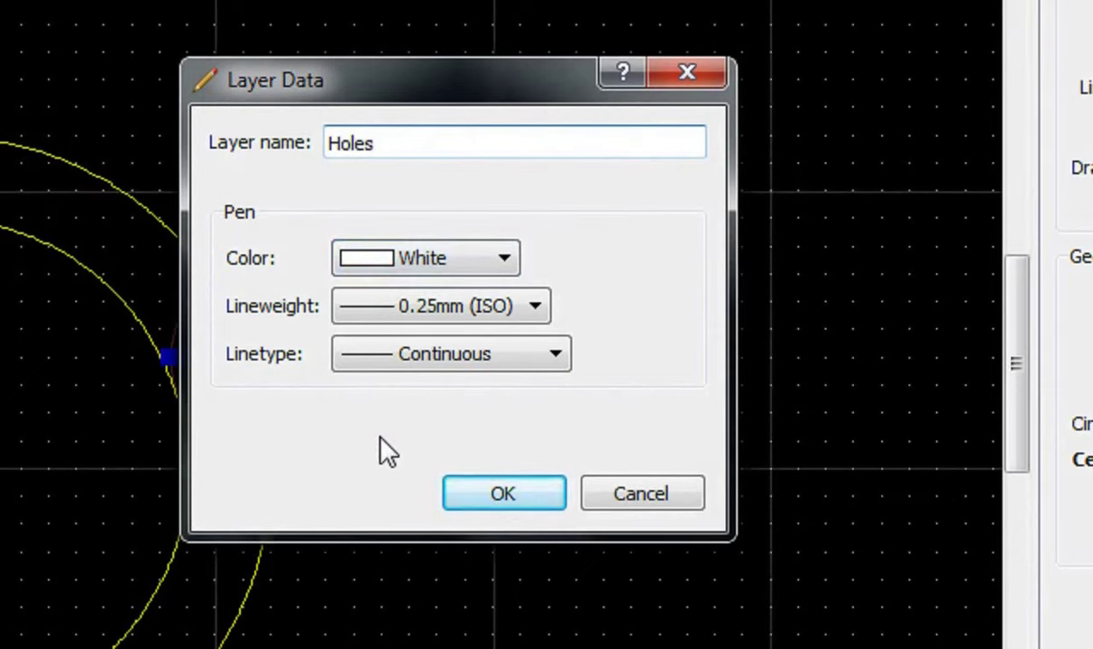
pyautogui.click(504, 496)
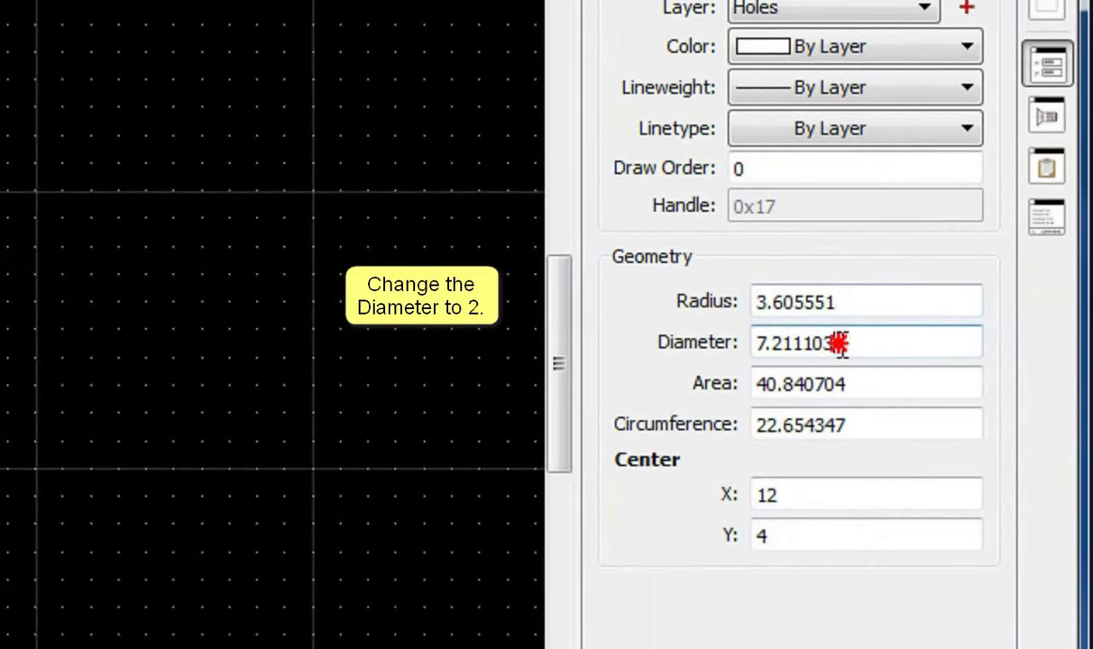
# Step: In the Property Editor give the hole circle diameter 2, Center X -10.5 and Center Y 0
pyautogui.moveTo(842, 344); pyautogui.dragTo(751, 345)
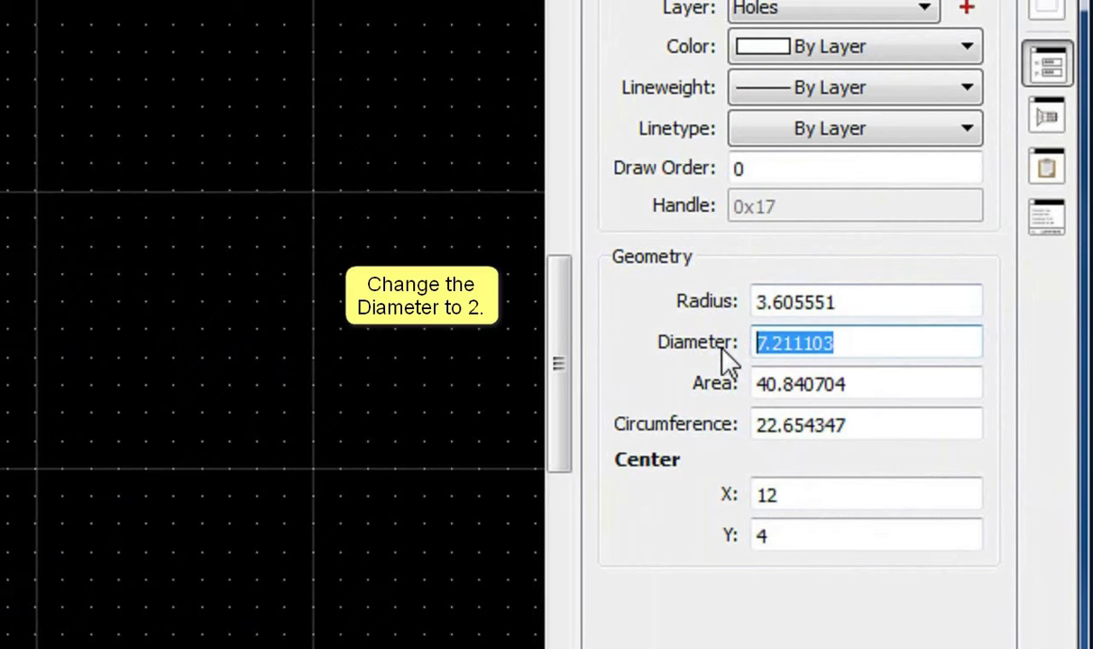
pyautogui.write('2')
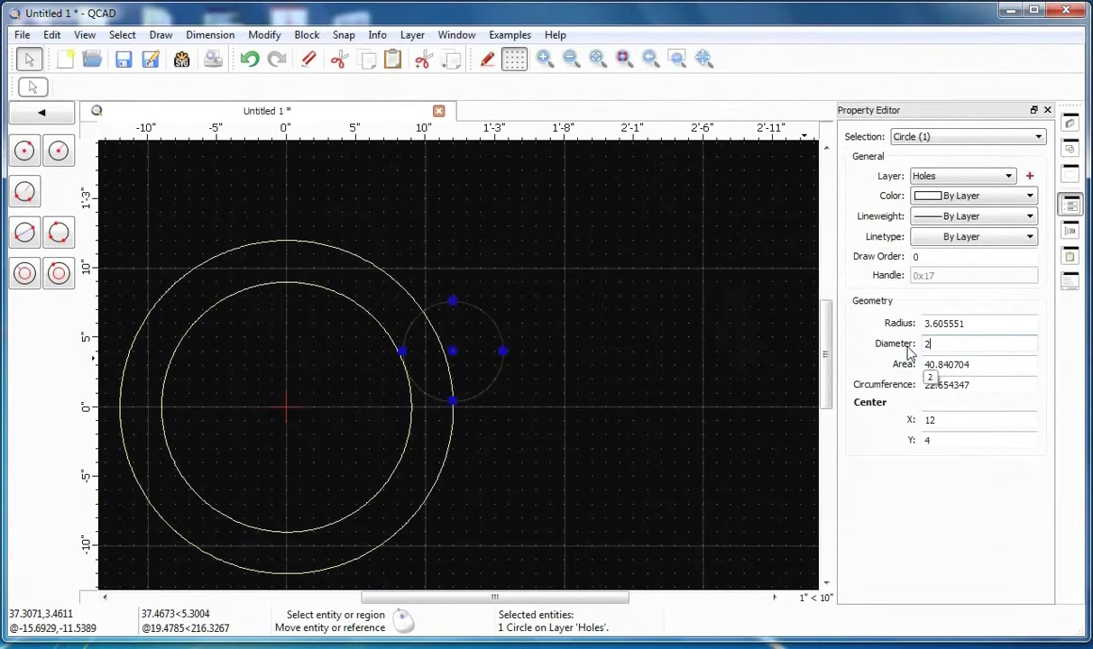
pyautogui.press('Return')
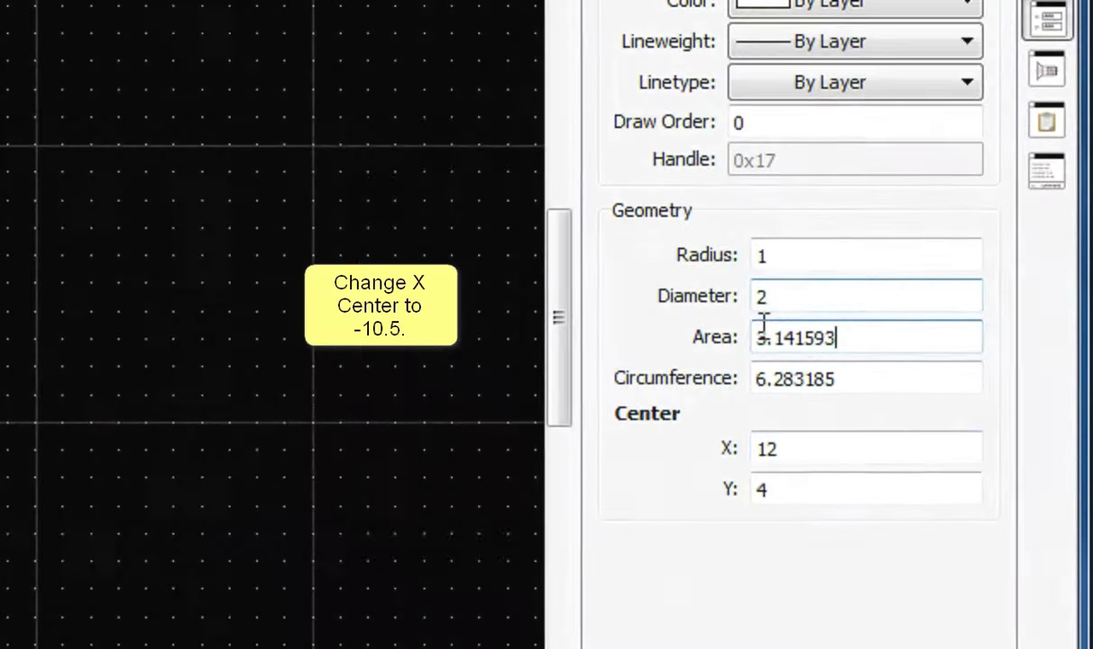
pyautogui.moveTo(788, 448); pyautogui.dragTo(744, 449)
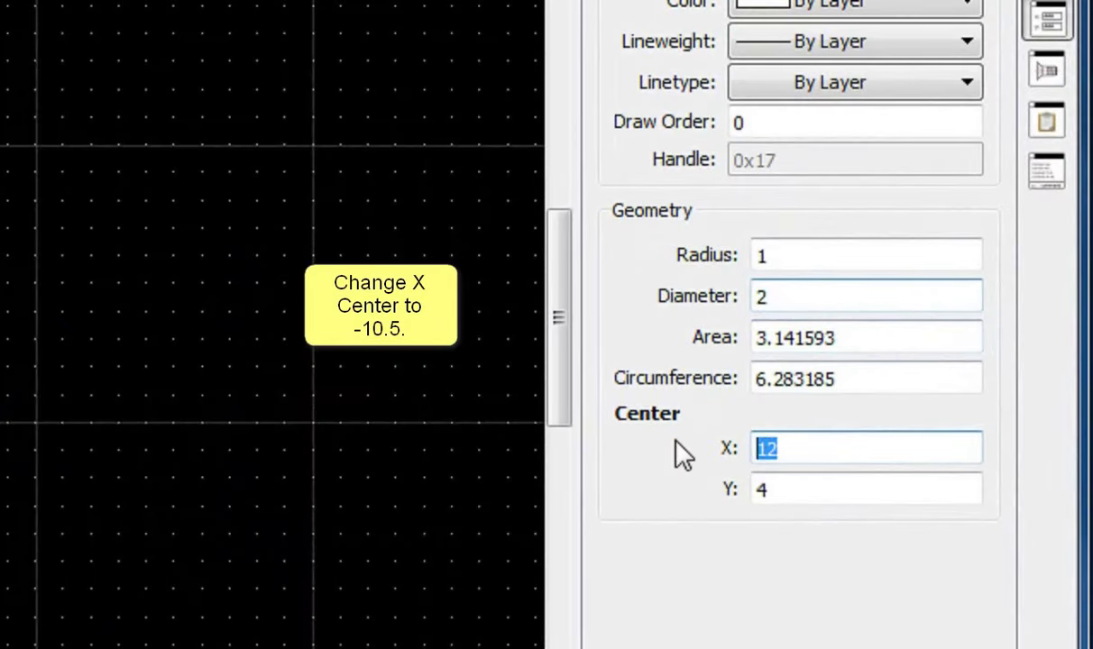
pyautogui.write('-')
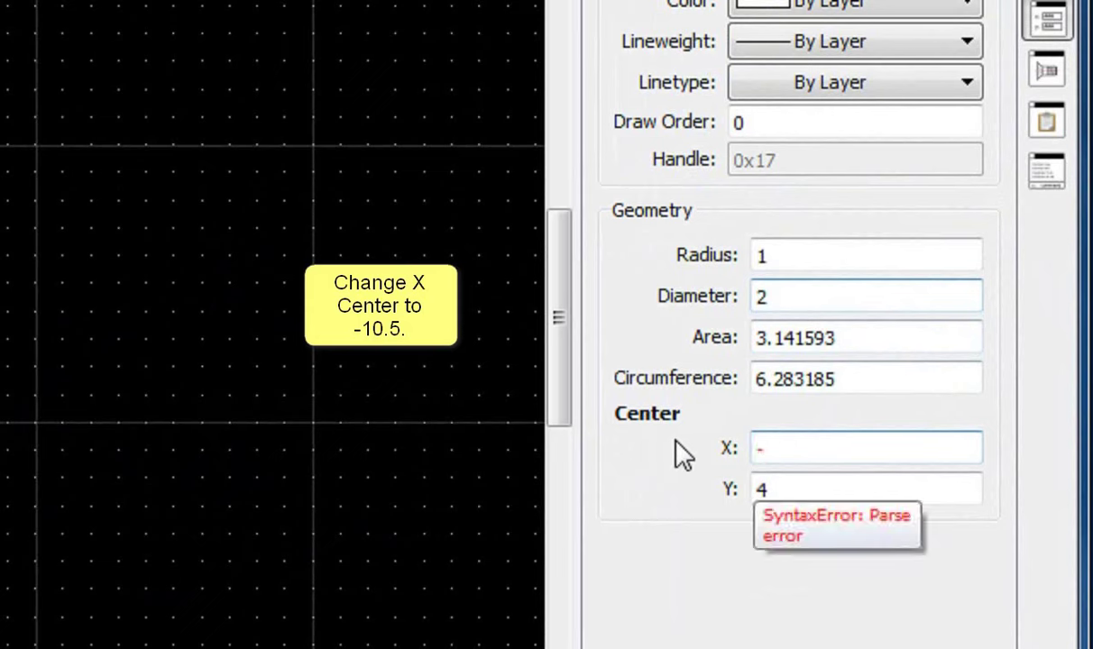
pyautogui.write('10')
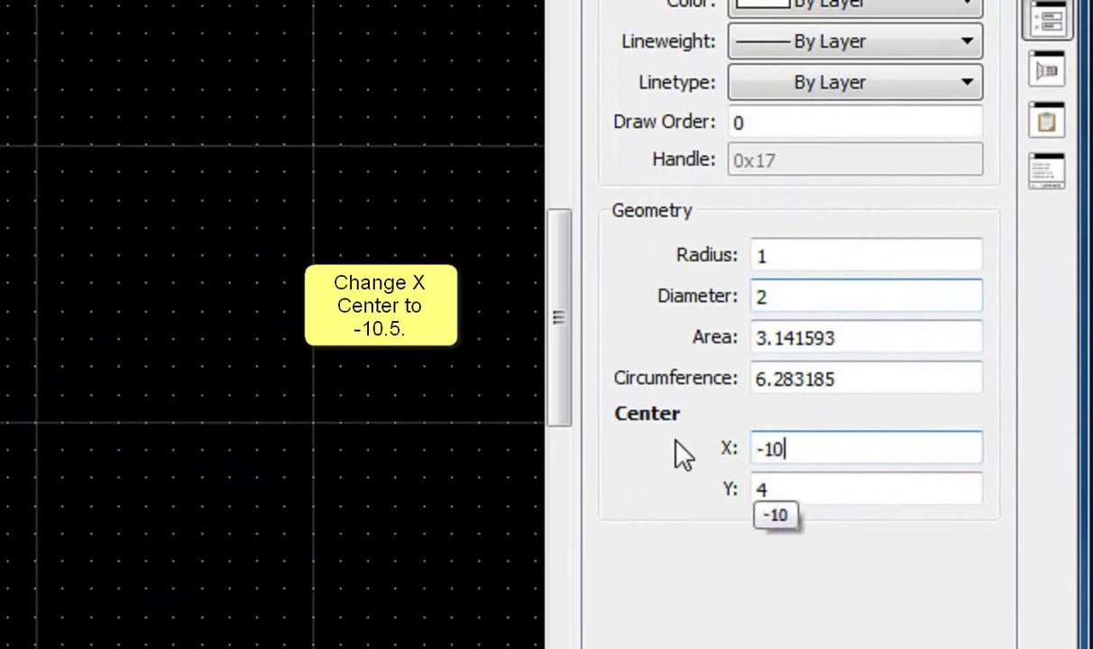
pyautogui.write('.5')
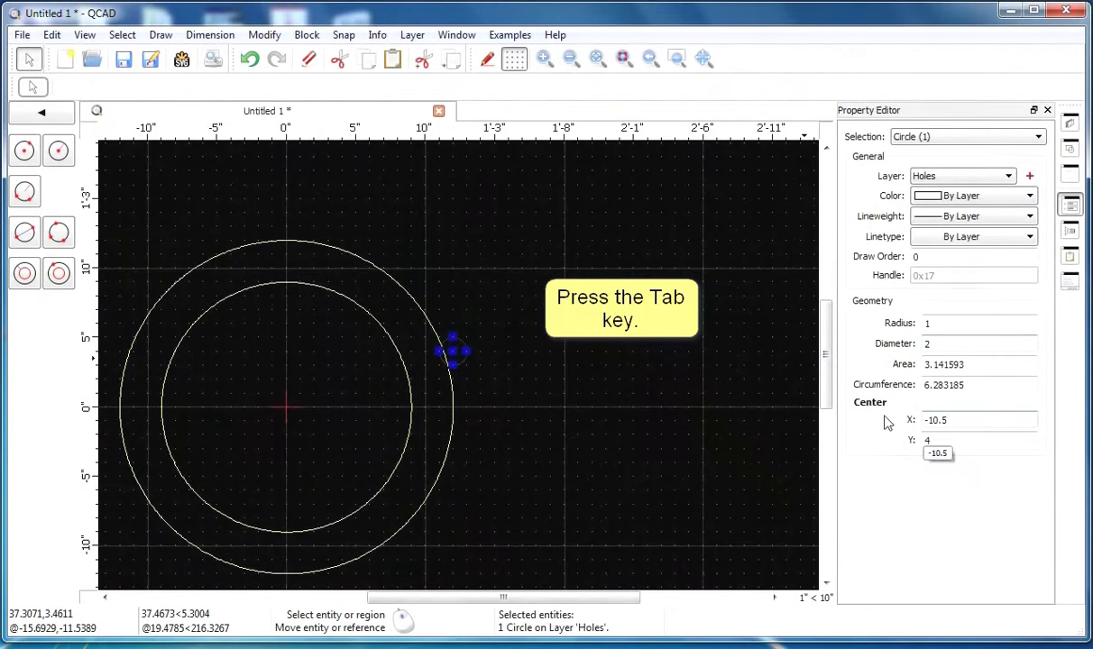
pyautogui.press('Tab')
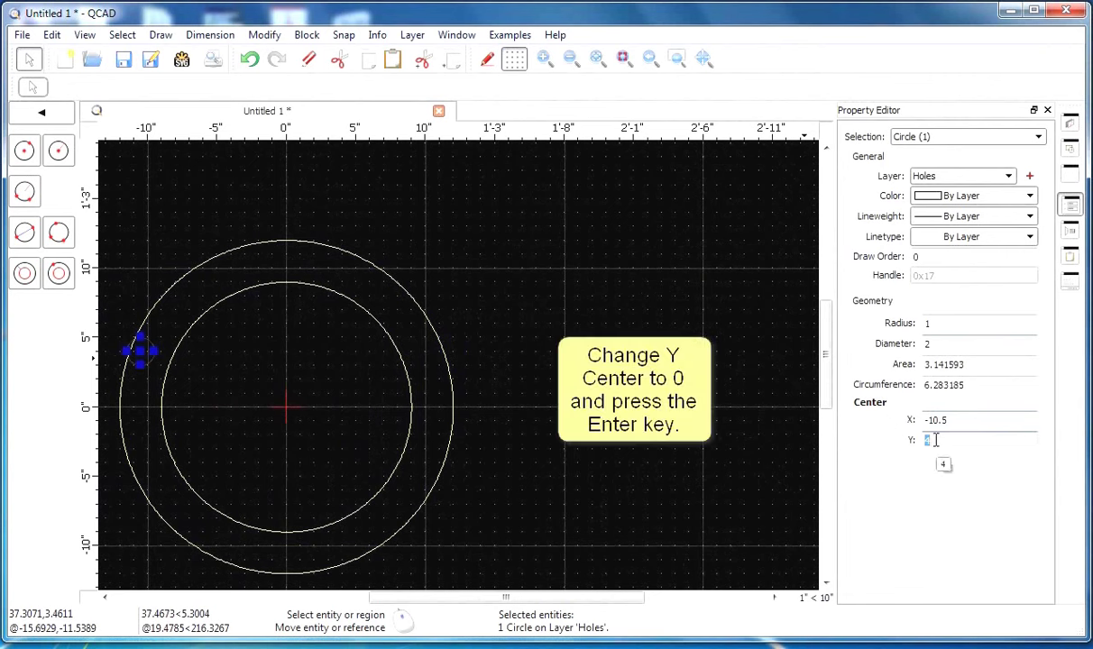
pyautogui.write('0')
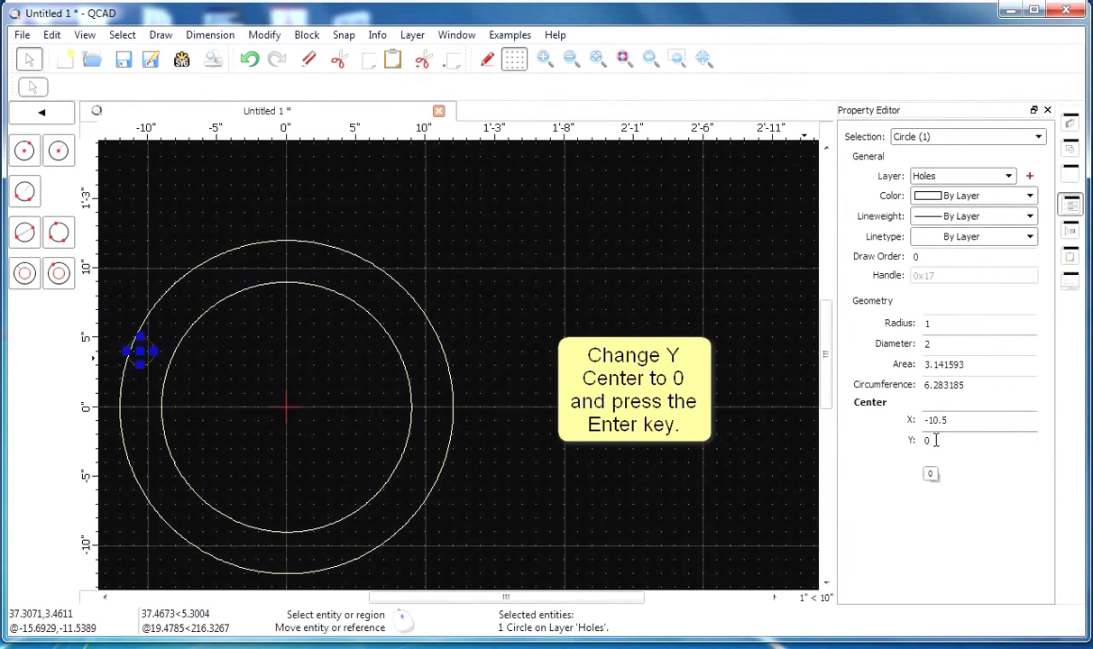
pyautogui.press('Return')
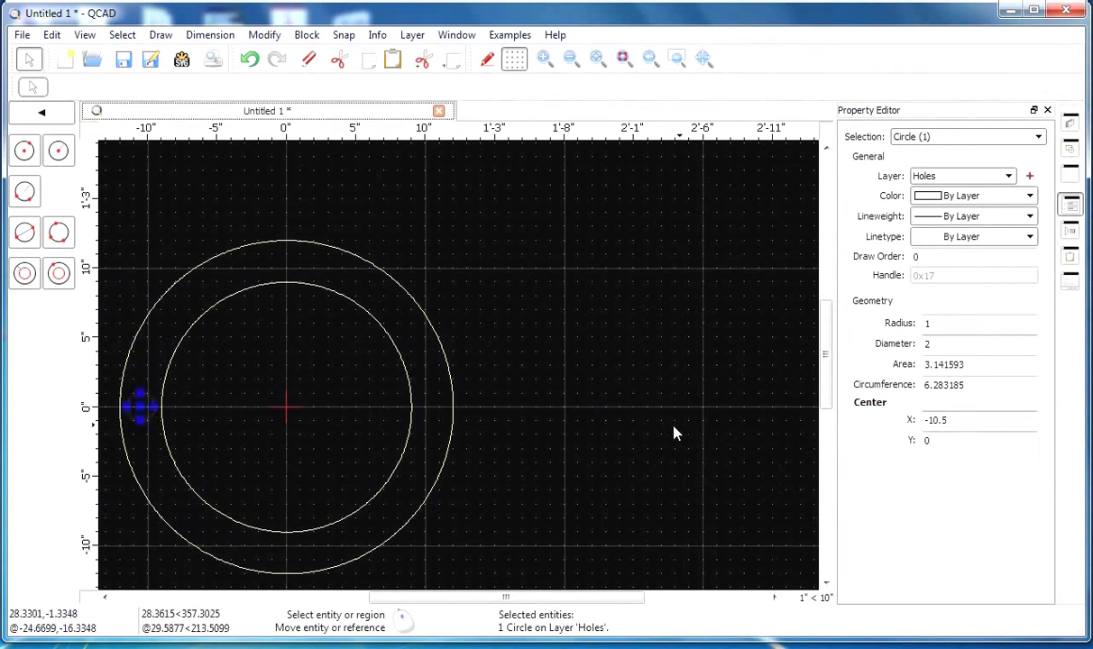
pyautogui.click(665, 432)
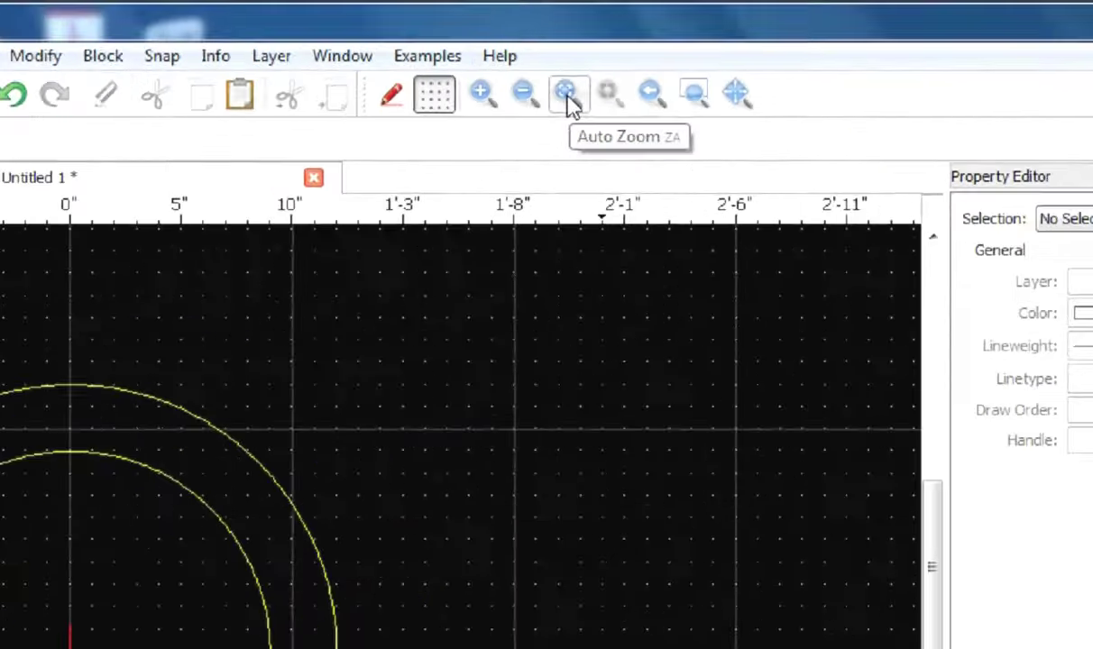
# Step: Auto-zoom to show the whole flange and select the small 2 in hole circle
pyautogui.click(552, 128)
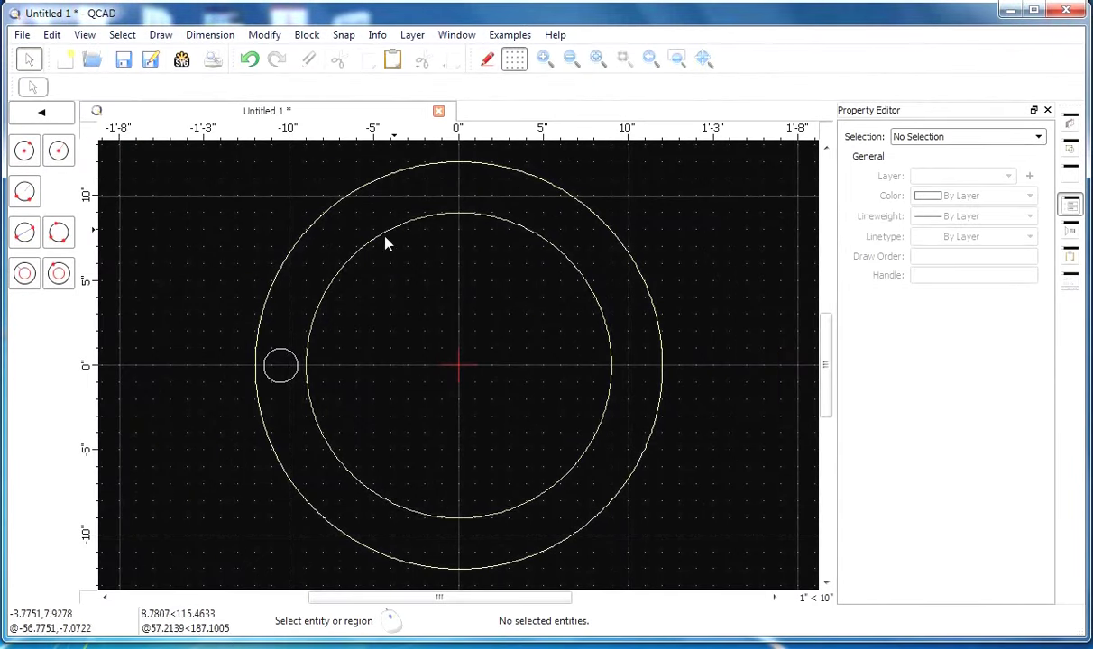
pyautogui.click(276, 351)
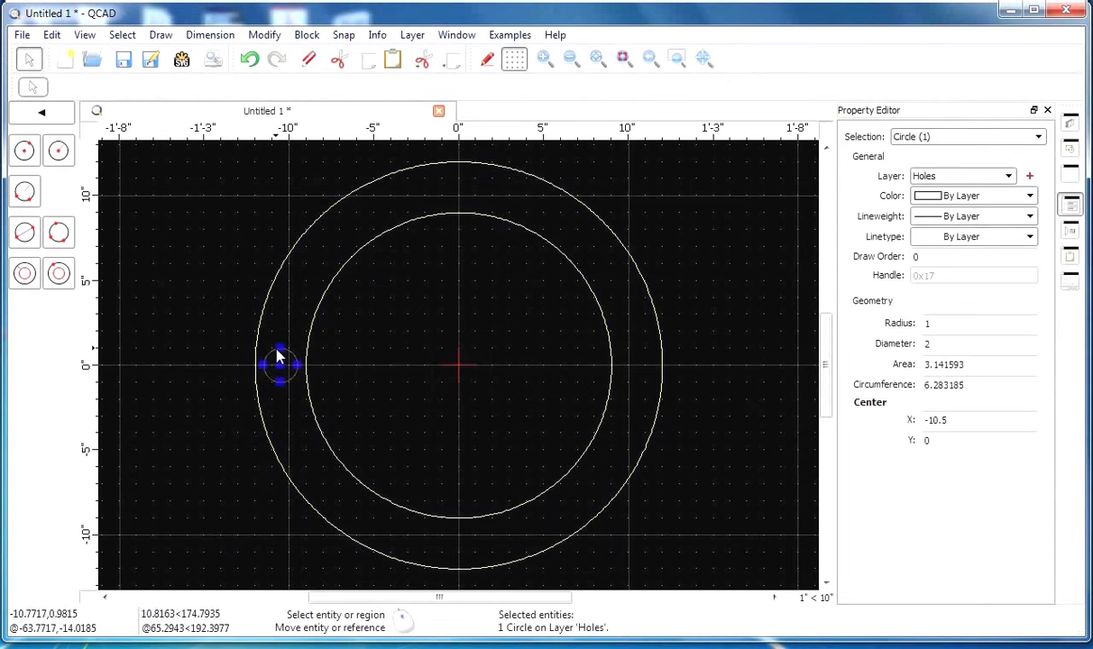
# Step: Run Move and Rotate on the hole circle with the origin as both reference and target point
pyautogui.click(270, 40)
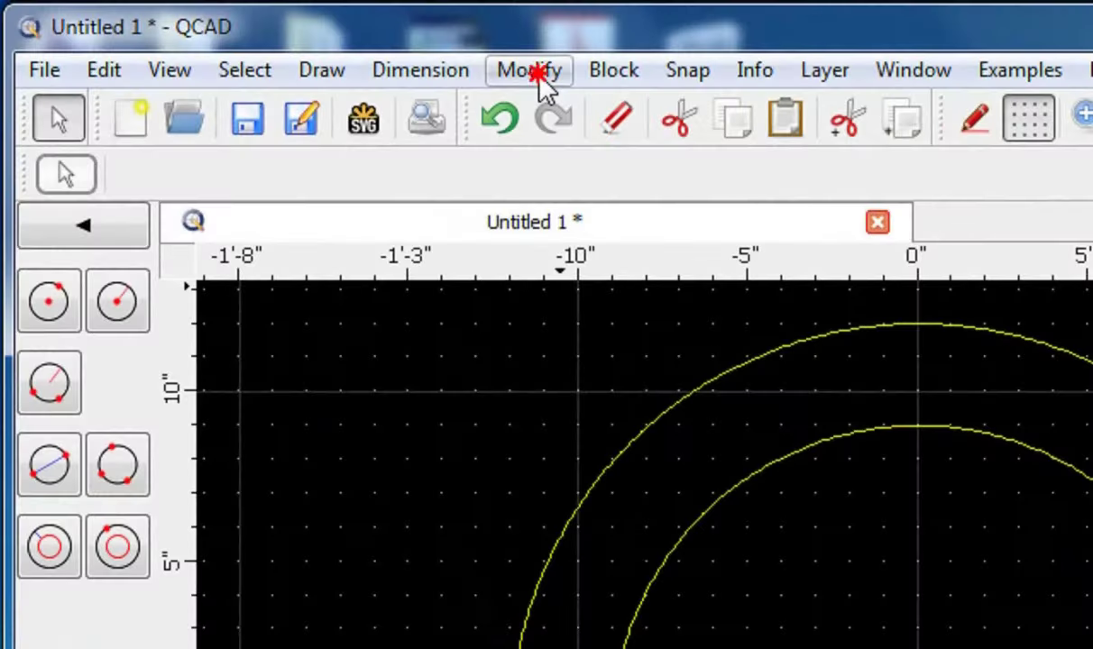
pyautogui.click(539, 76)
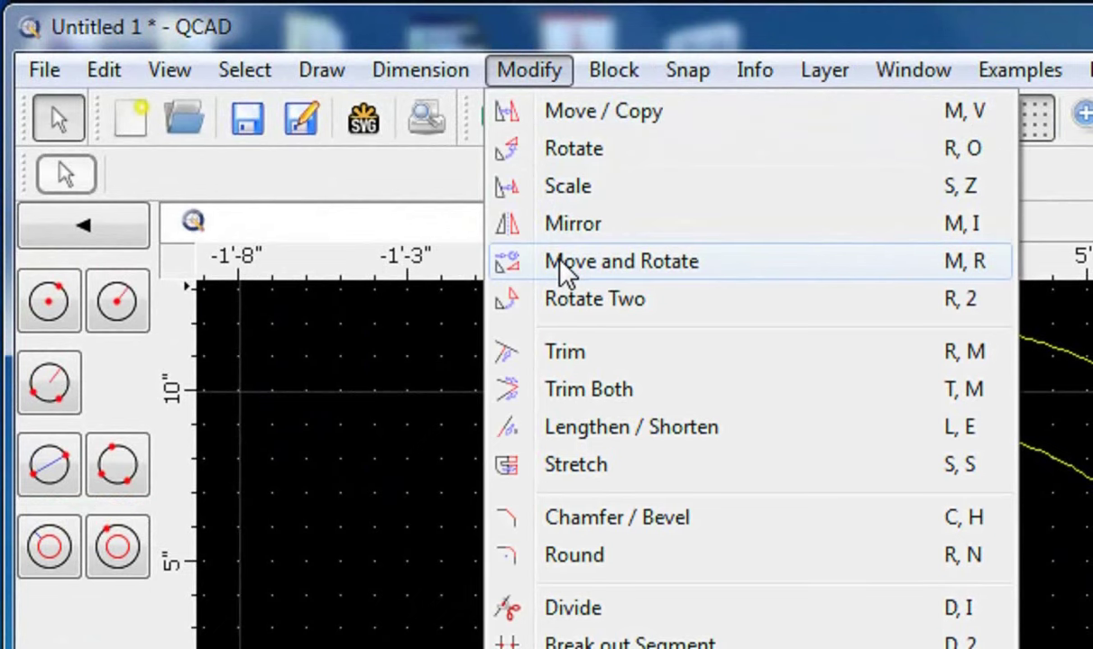
pyautogui.click(561, 269)
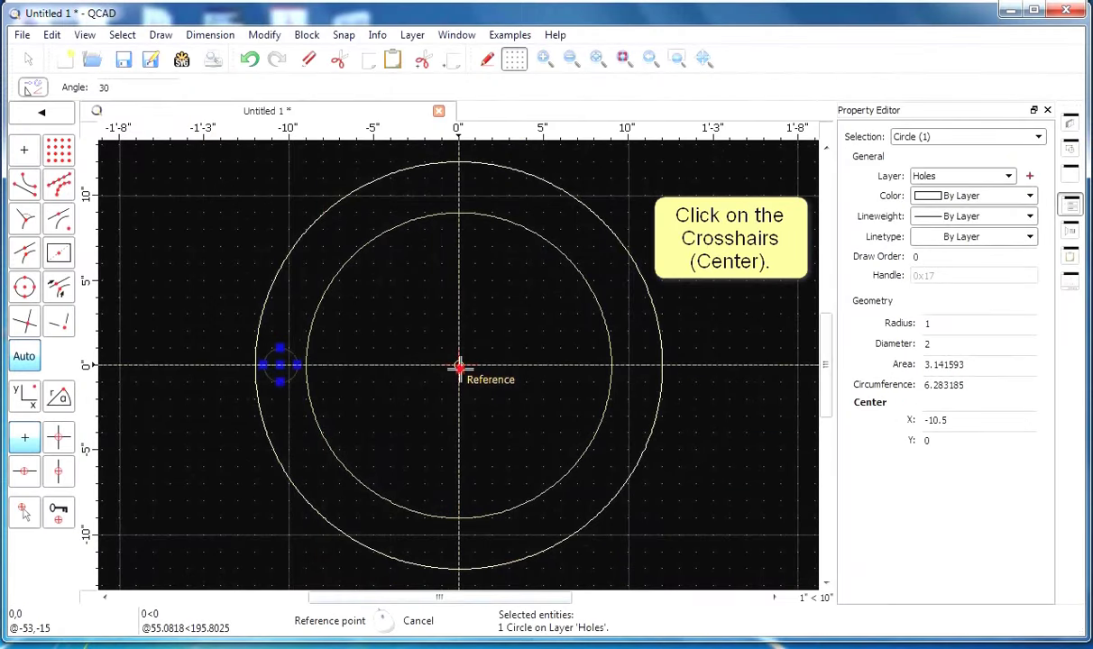
pyautogui.click(459, 365)
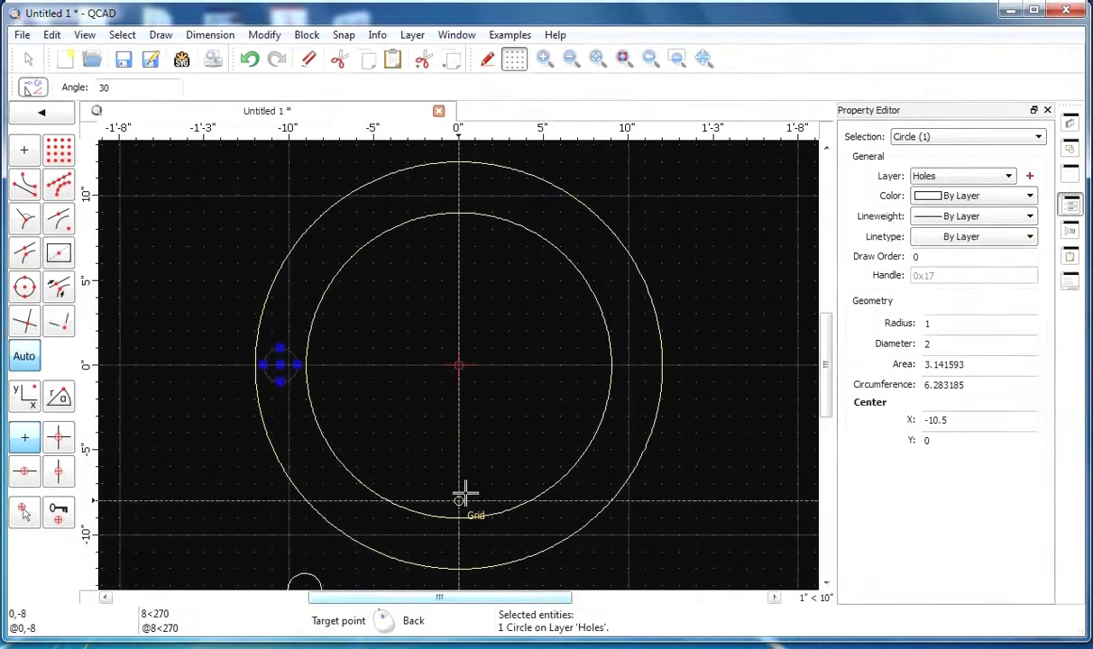
pyautogui.click(459, 365)
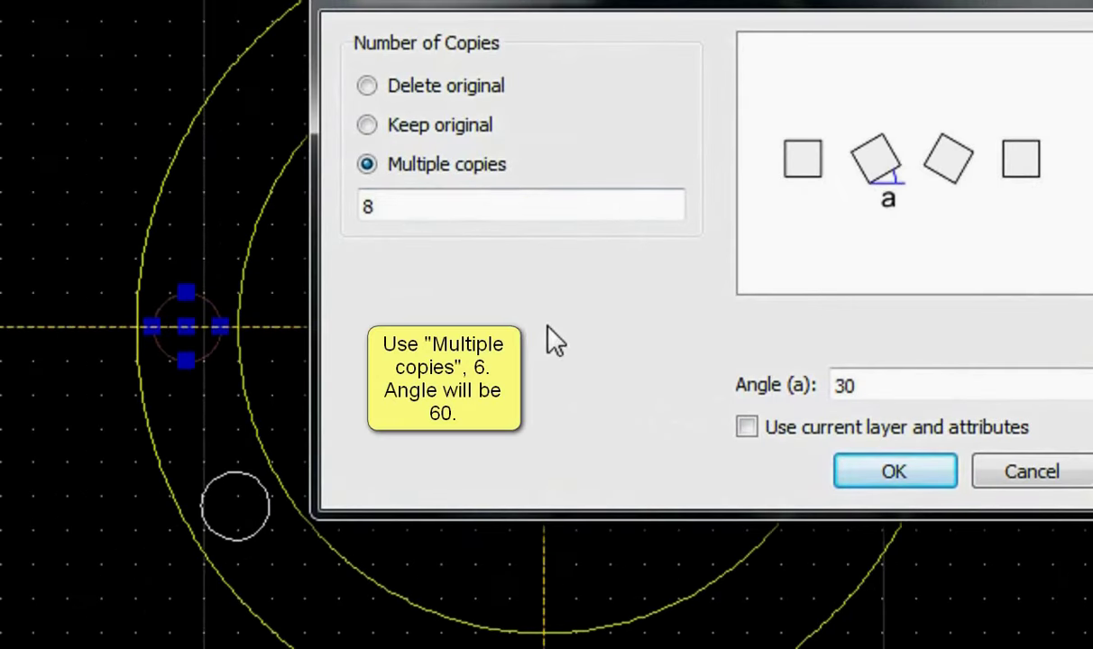
# Step: Create 6 rotated copies of the hole at a 60° angle, then clear the selection
pyautogui.click(384, 207)
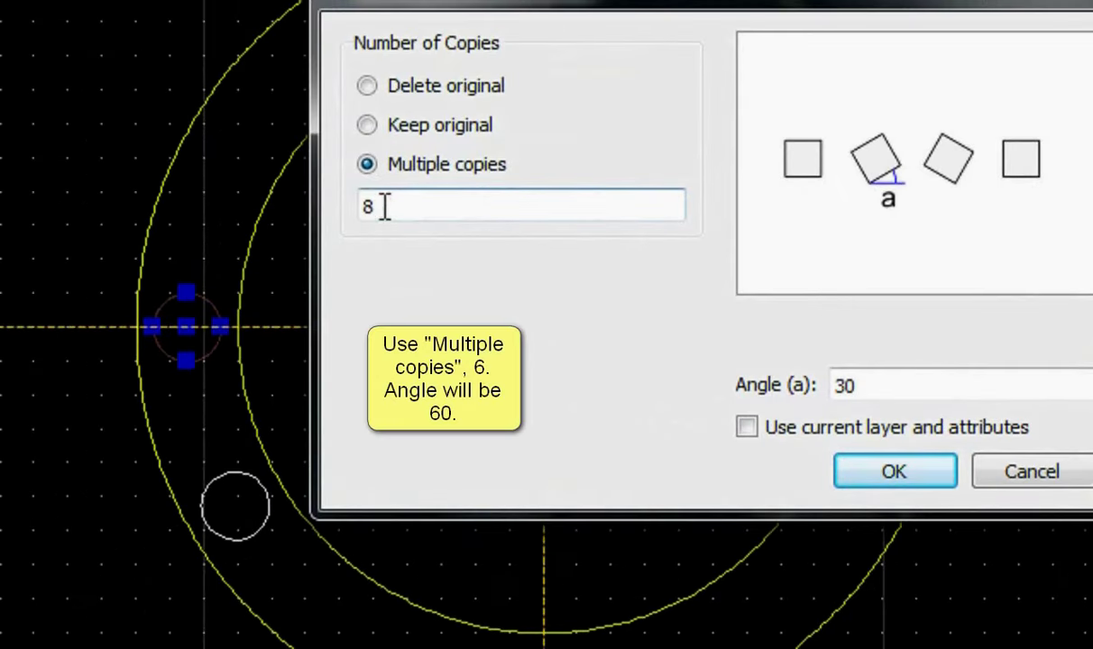
pyautogui.moveTo(384, 207); pyautogui.dragTo(348, 208)
pyautogui.write('6')
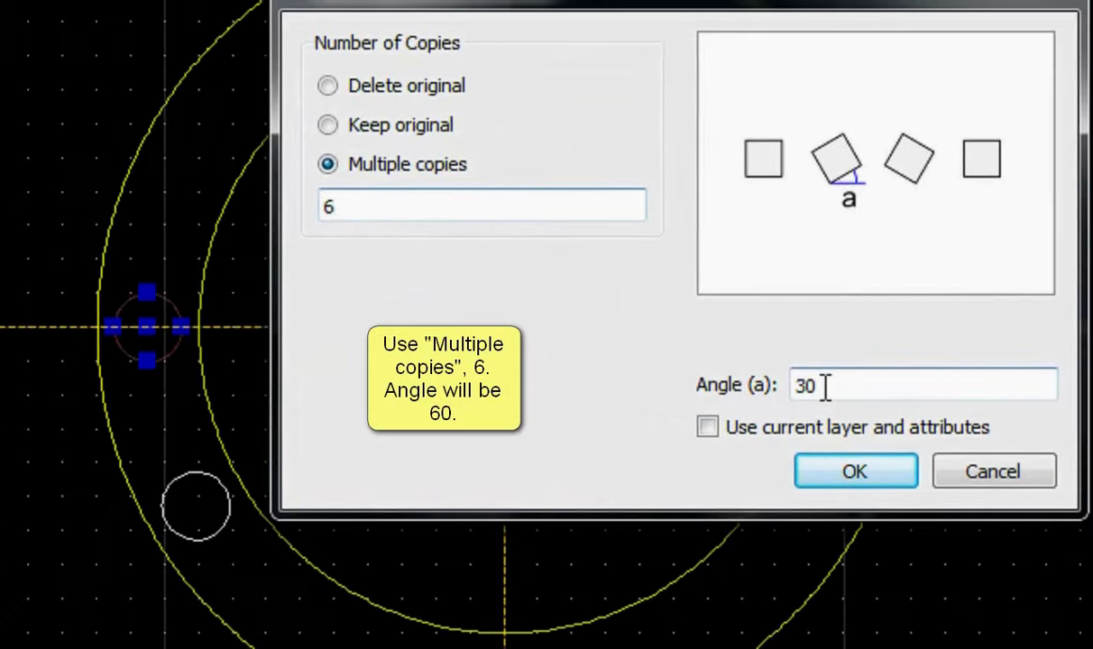
pyautogui.click(816, 386)
pyautogui.moveTo(817, 386); pyautogui.dragTo(785, 386)
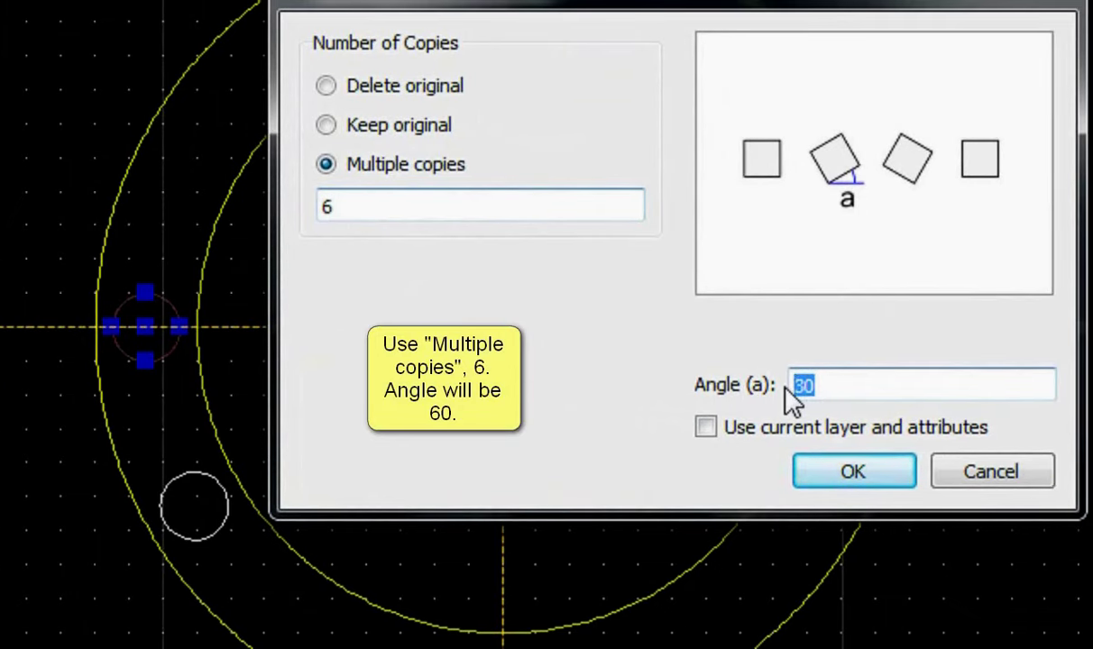
pyautogui.write('60')
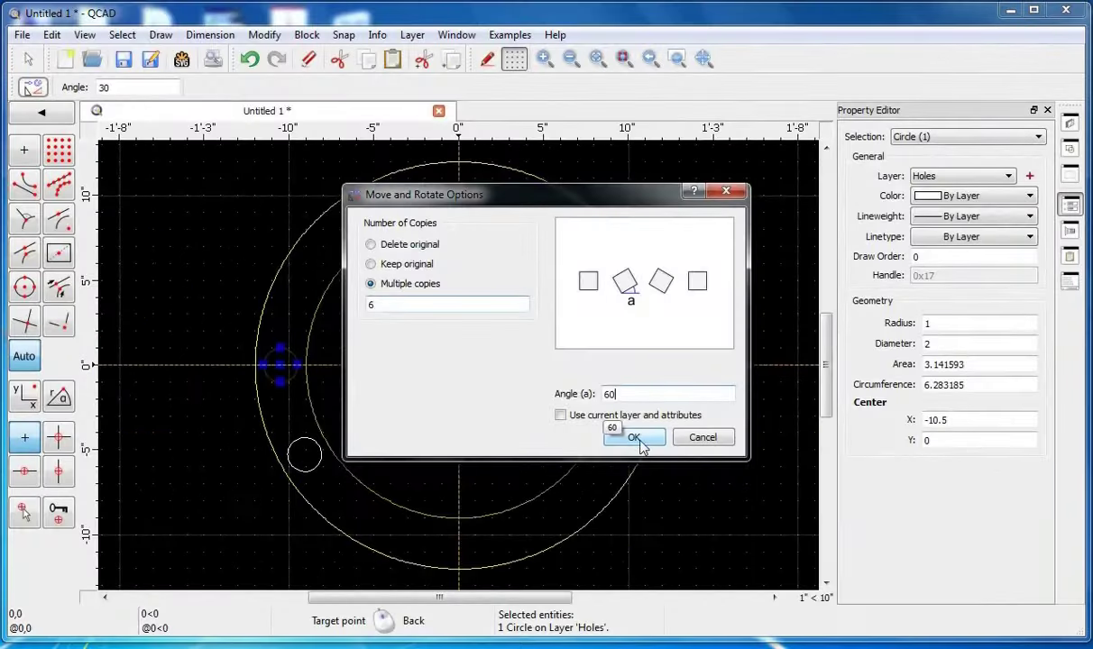
pyautogui.click(634, 438)
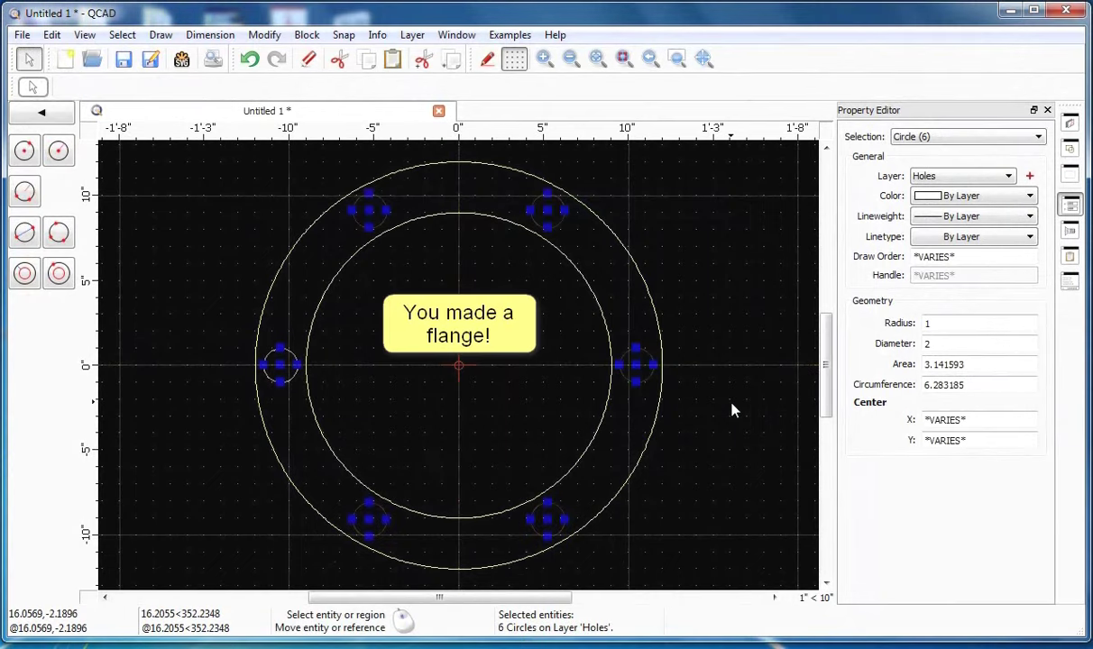
pyautogui.press('Escape')
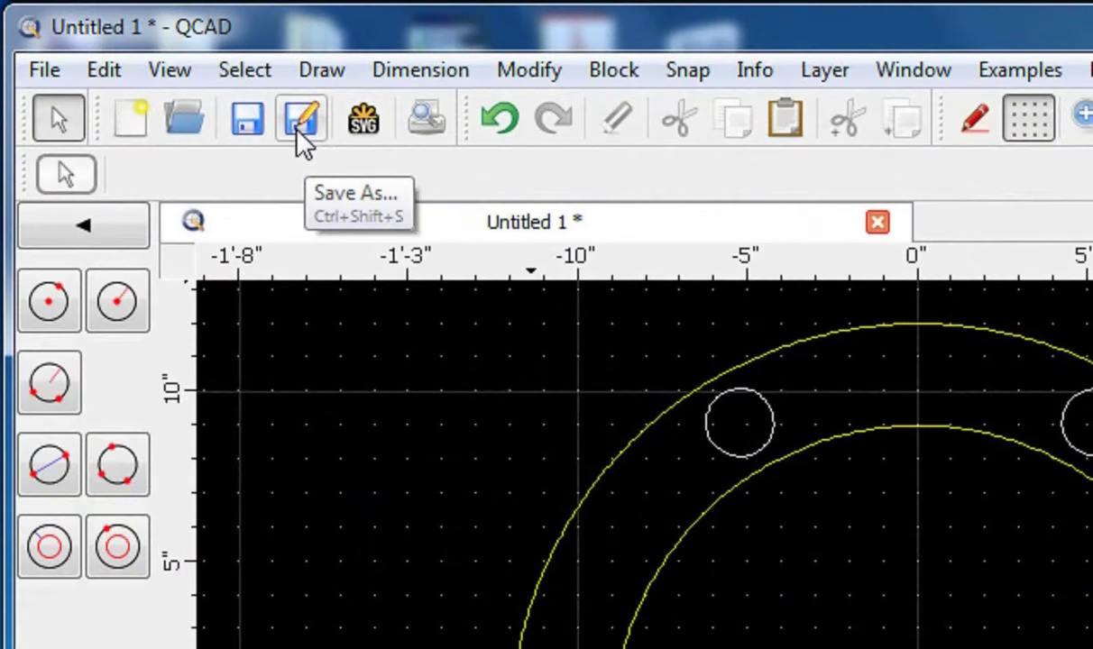
# Step: Save the drawing as Flange.dxf in the default DXF format
pyautogui.click(302, 136)
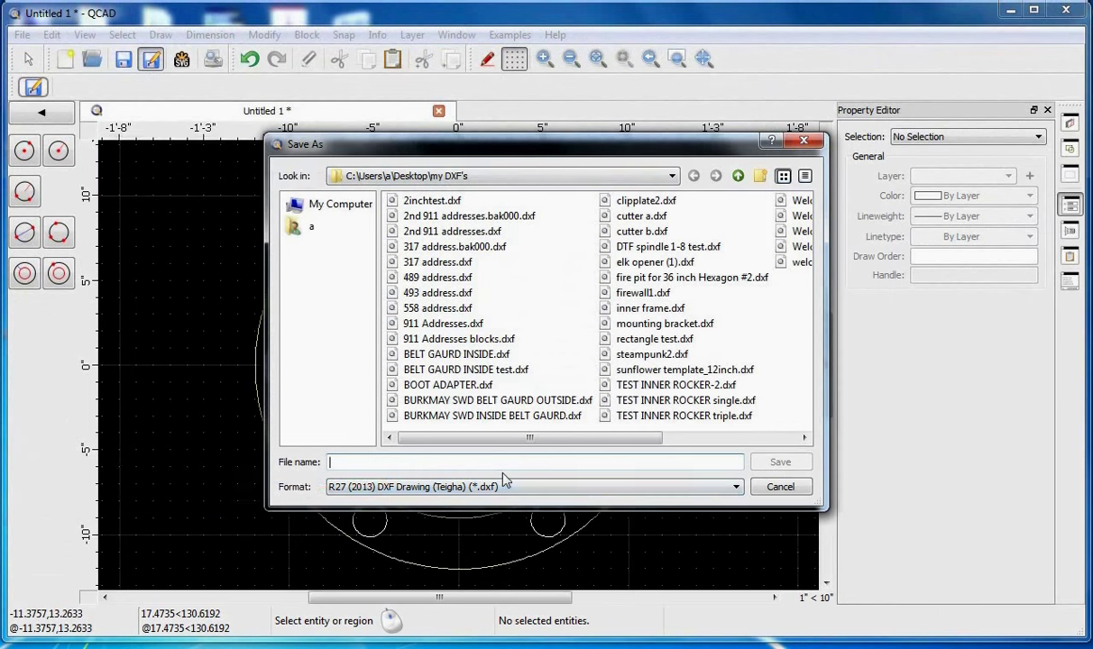
pyautogui.write('F')
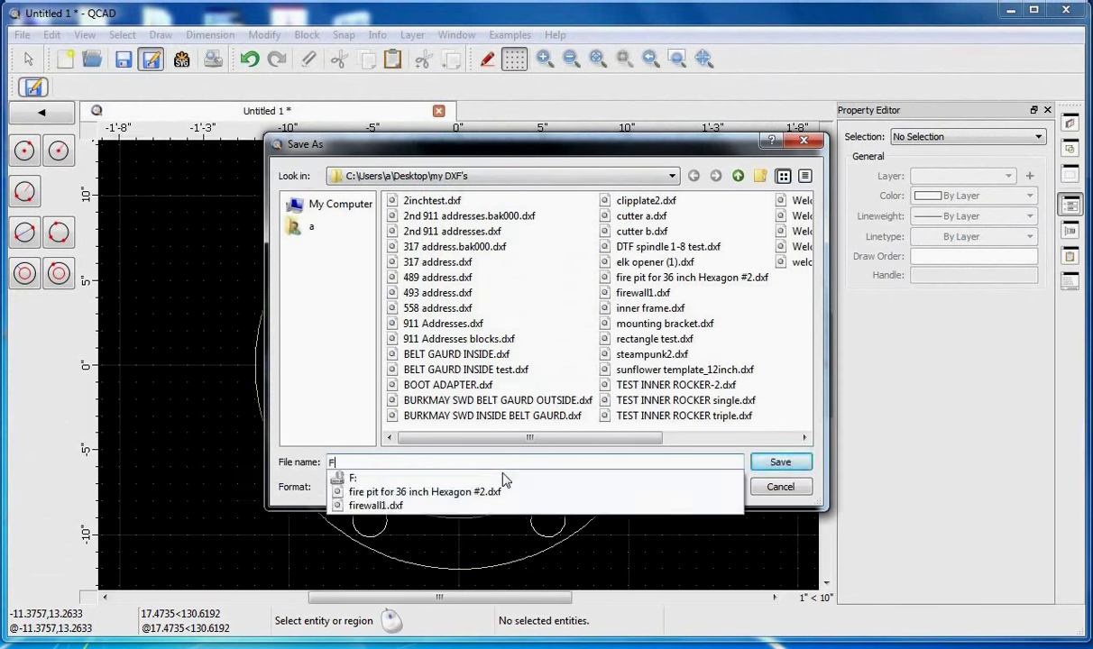
pyautogui.write('la')
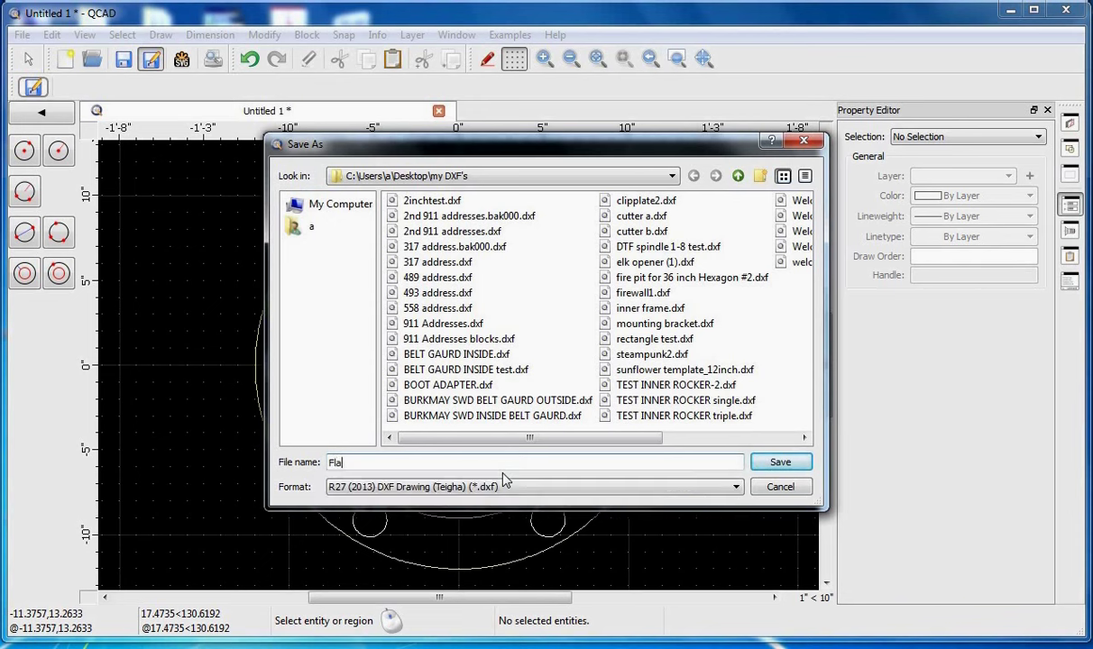
pyautogui.write('nge')
pyautogui.click(782, 463)
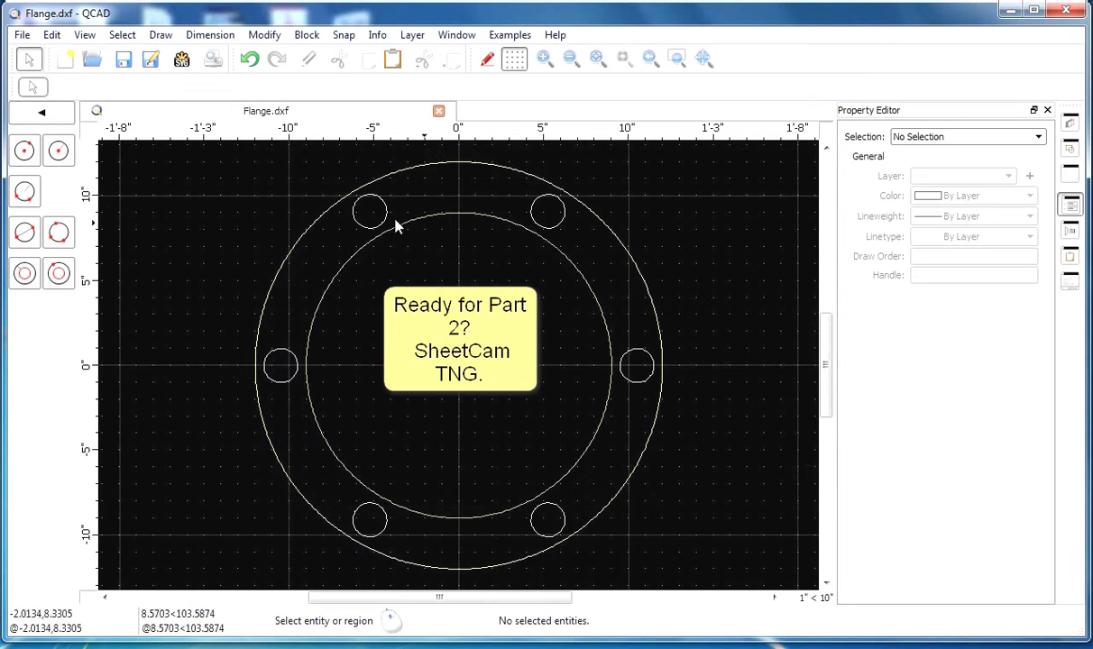
# Step: Go back from the circle tools to the main drawing tool palette
pyautogui.click(42, 111)
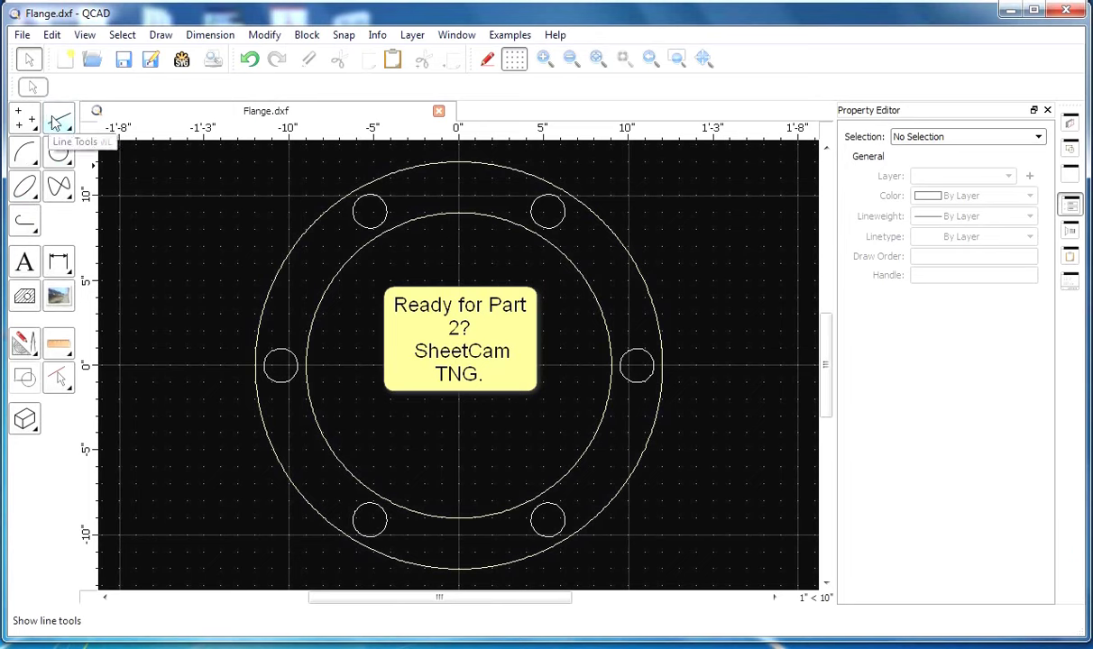